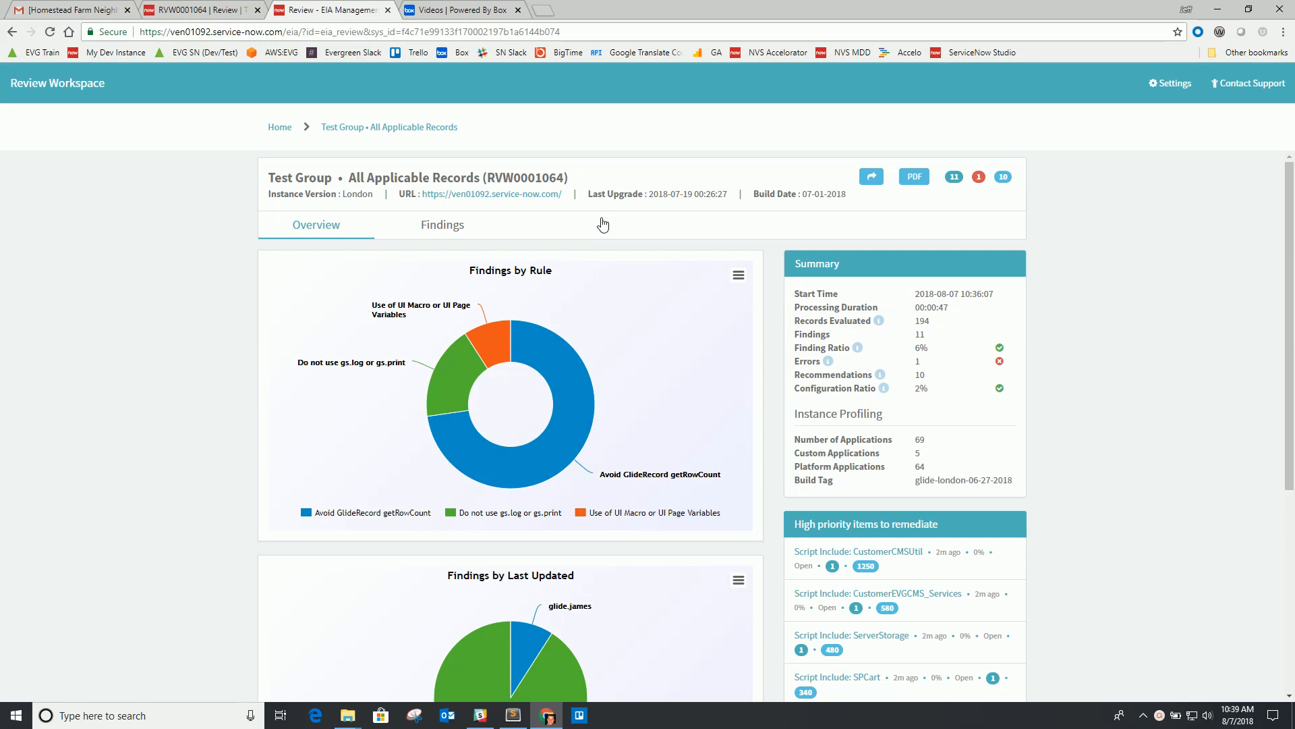
- Open the review's findings and expand the Clean user_roles fields task to show its rule violation
{"action": "left_click", "coordinate": [457, 224]}
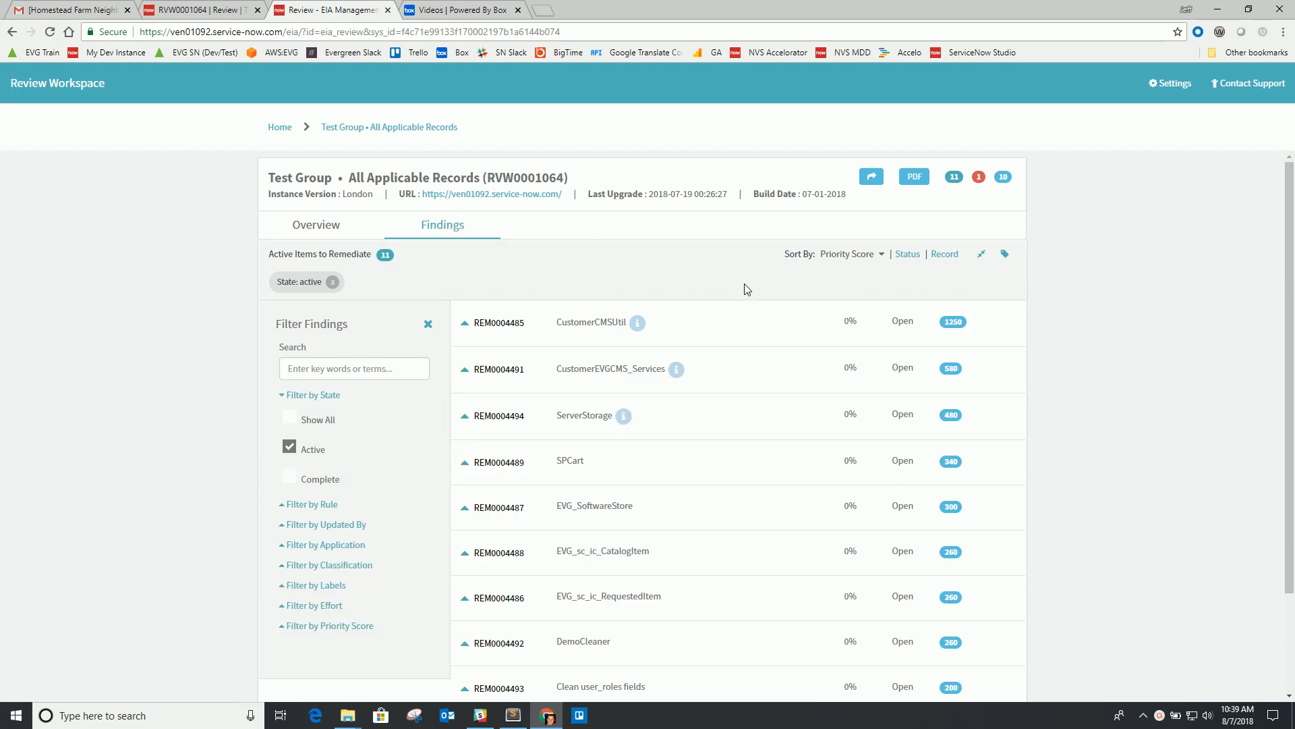
{"action": "scroll", "coordinate": [745, 290], "scroll_direction": "down", "scroll_amount": 1}
{"action": "scroll", "coordinate": [745, 290], "scroll_direction": "down", "scroll_amount": 1}
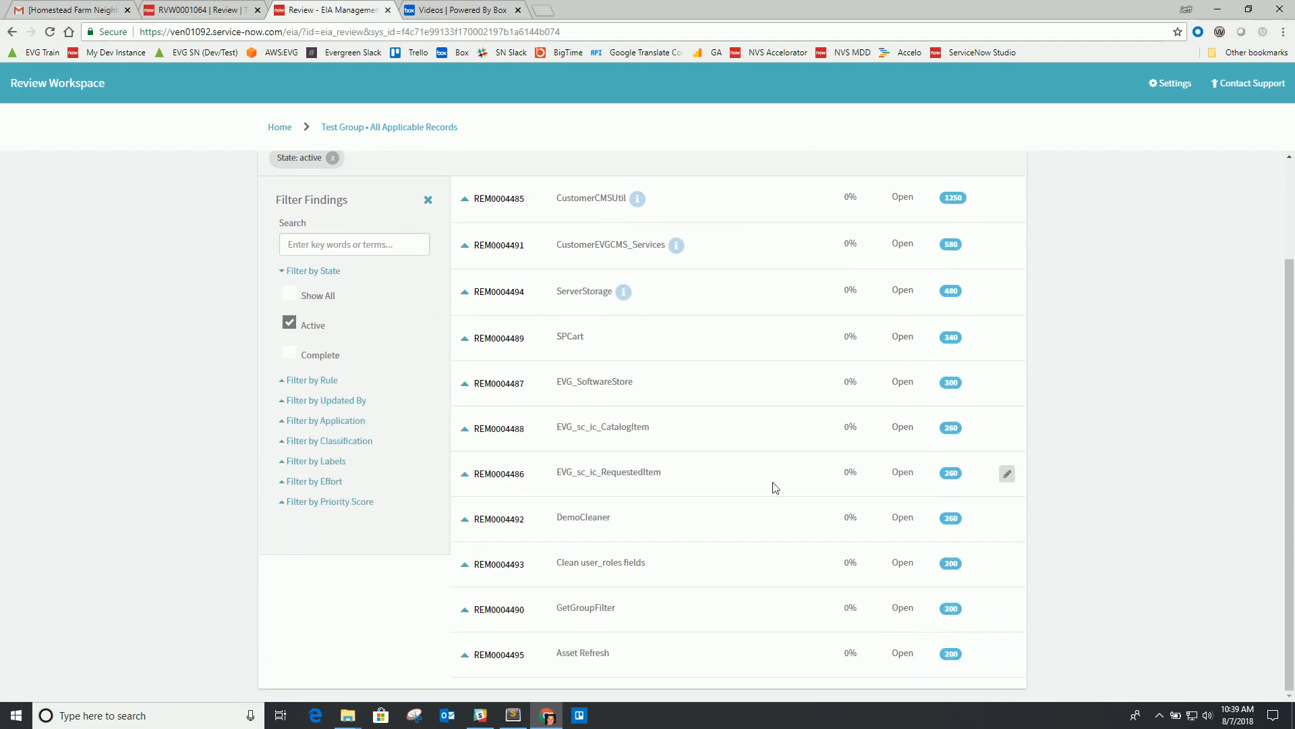
{"action": "left_click", "coordinate": [512, 566]}
{"action": "scroll", "coordinate": [725, 529], "scroll_direction": "down", "scroll_amount": 2}
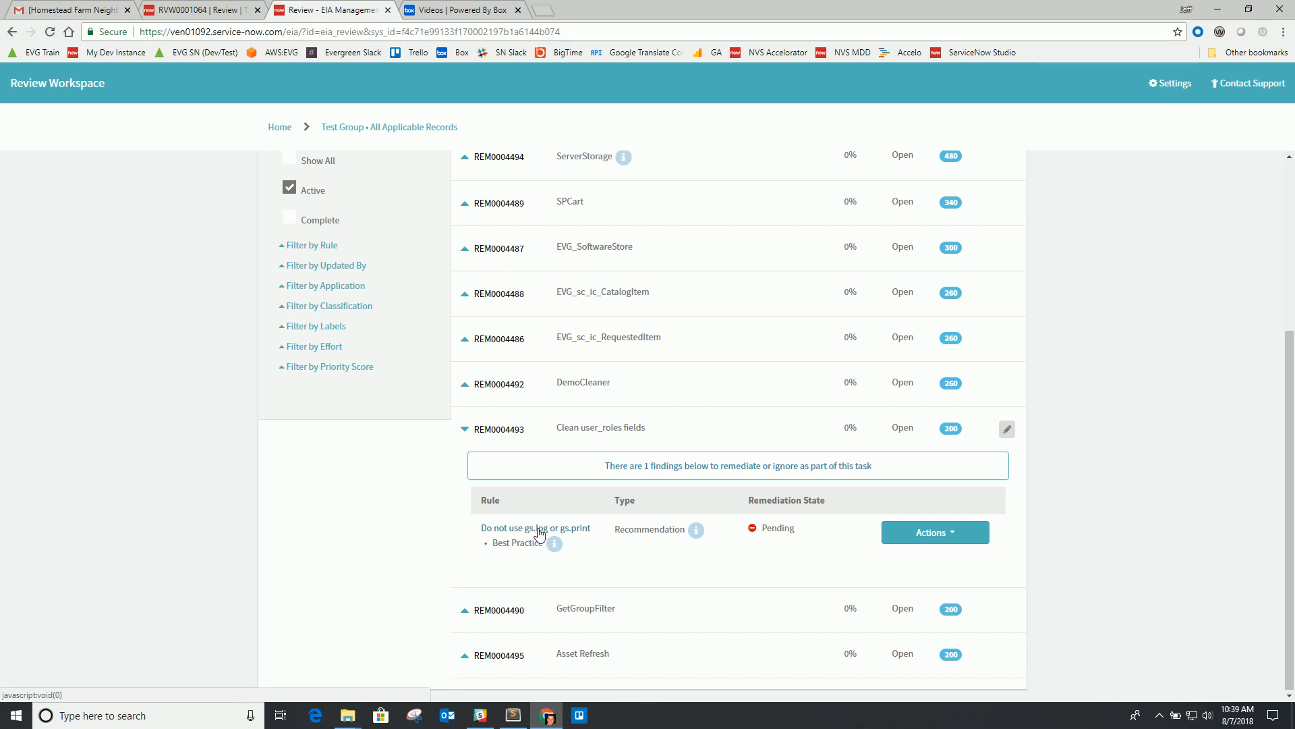
- Open the Clean user_roles fields business rule record from its finding and examine the gs.log line in its advanced script
{"action": "left_click", "coordinate": [921, 536]}
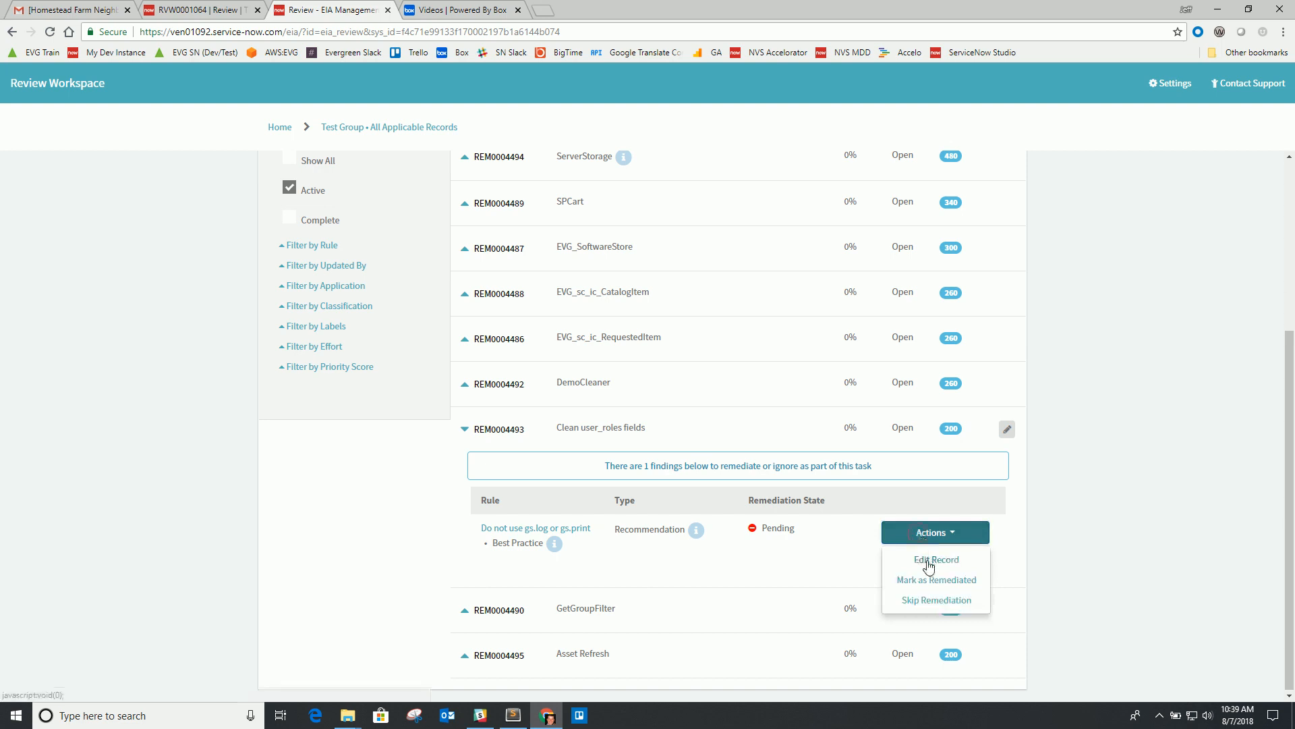
{"action": "left_click", "coordinate": [927, 559]}
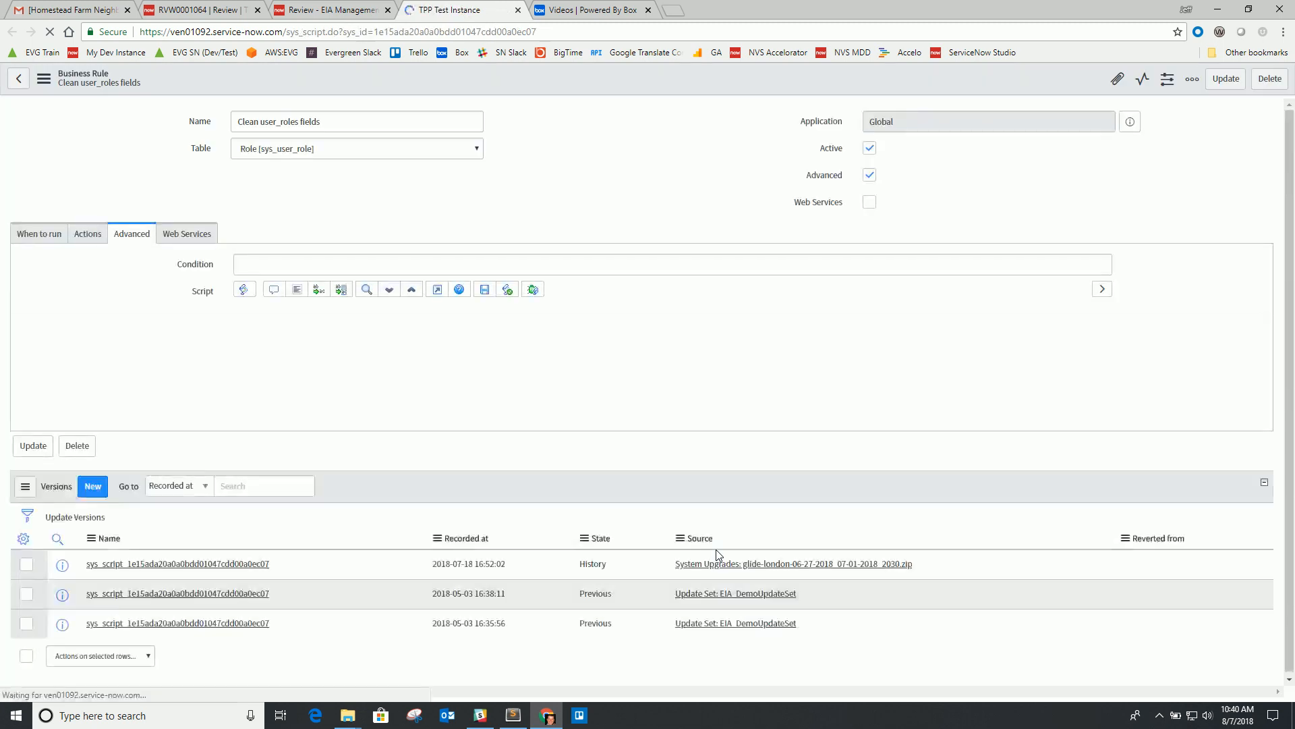
{"action": "left_click", "coordinate": [131, 264]}
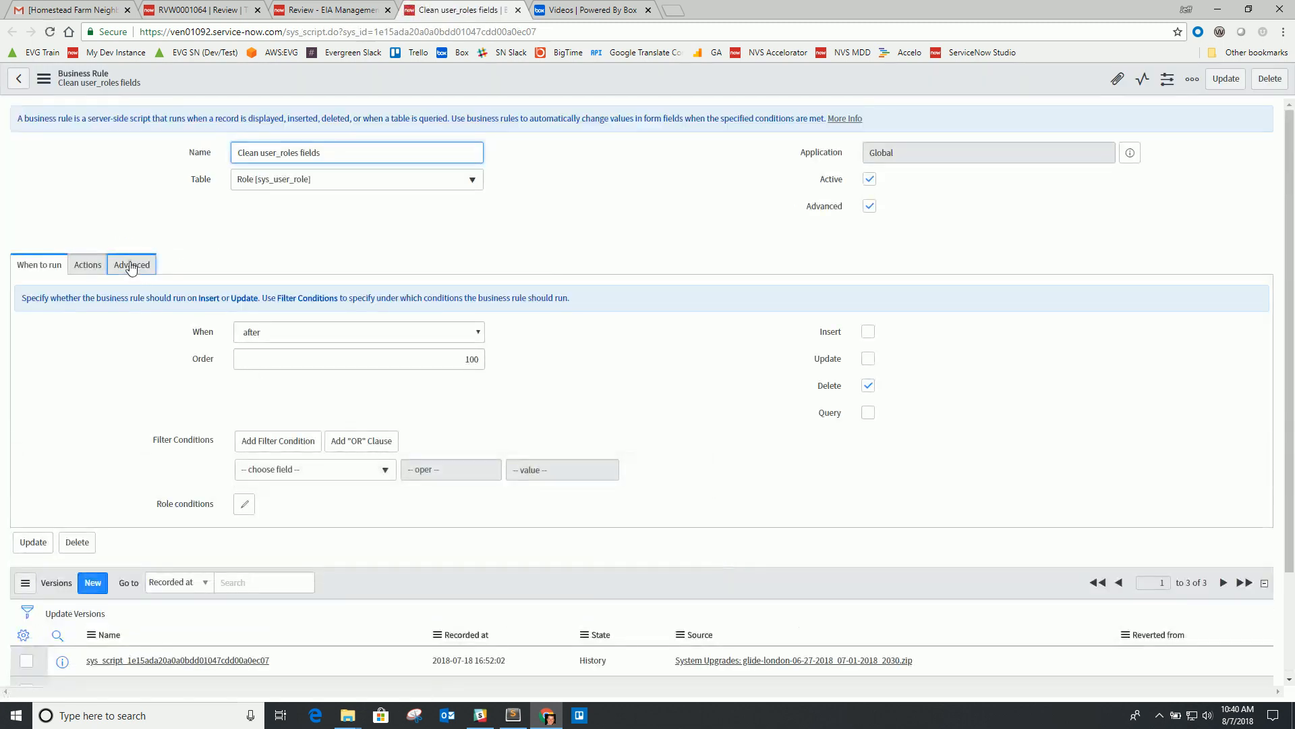
{"action": "left_click", "coordinate": [344, 430]}
{"action": "left_click_drag", "start_coordinate": [290, 374], "coordinate": [627, 375]}
{"action": "scroll", "coordinate": [503, 473], "scroll_direction": "down", "scroll_amount": 2}
{"action": "scroll", "coordinate": [472, 469], "scroll_direction": "up", "scroll_amount": 2}
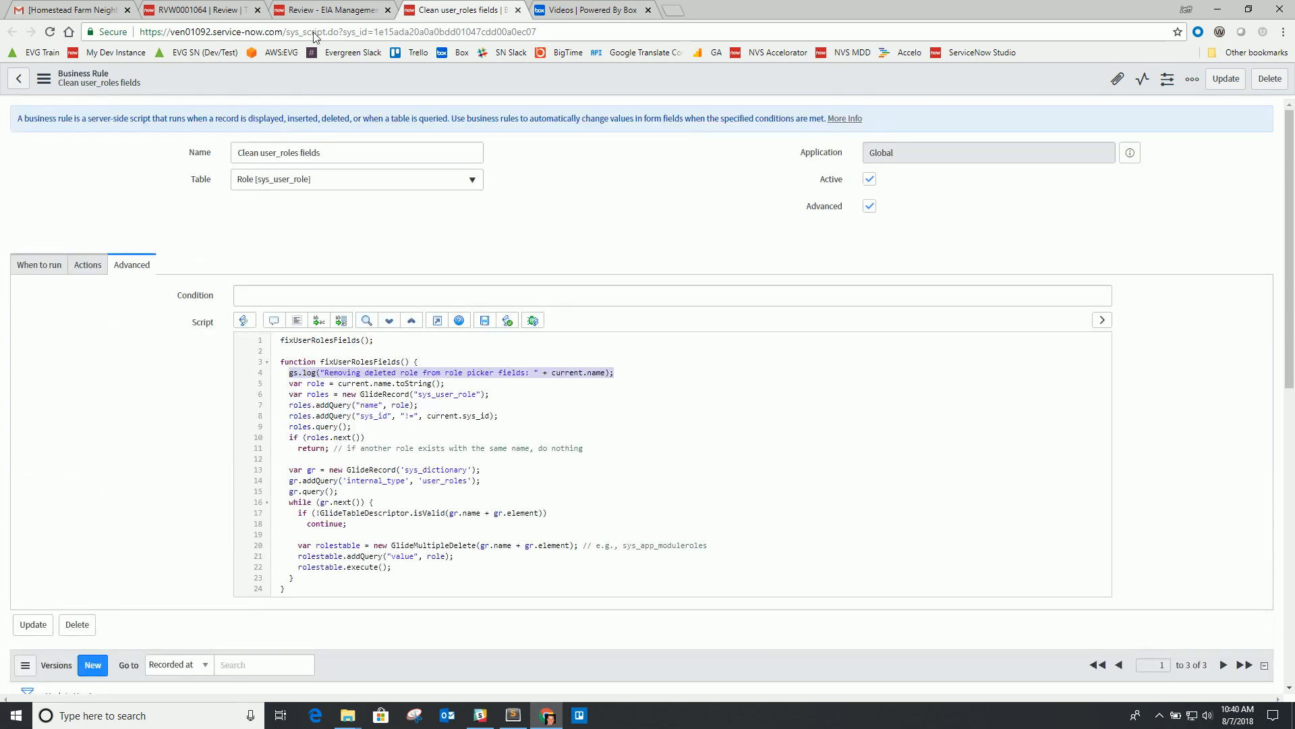
- Return to the review findings, expand the GetGroupFilter task and open its record for editing
{"action": "left_click", "coordinate": [330, 8]}
{"action": "left_click", "coordinate": [526, 610]}
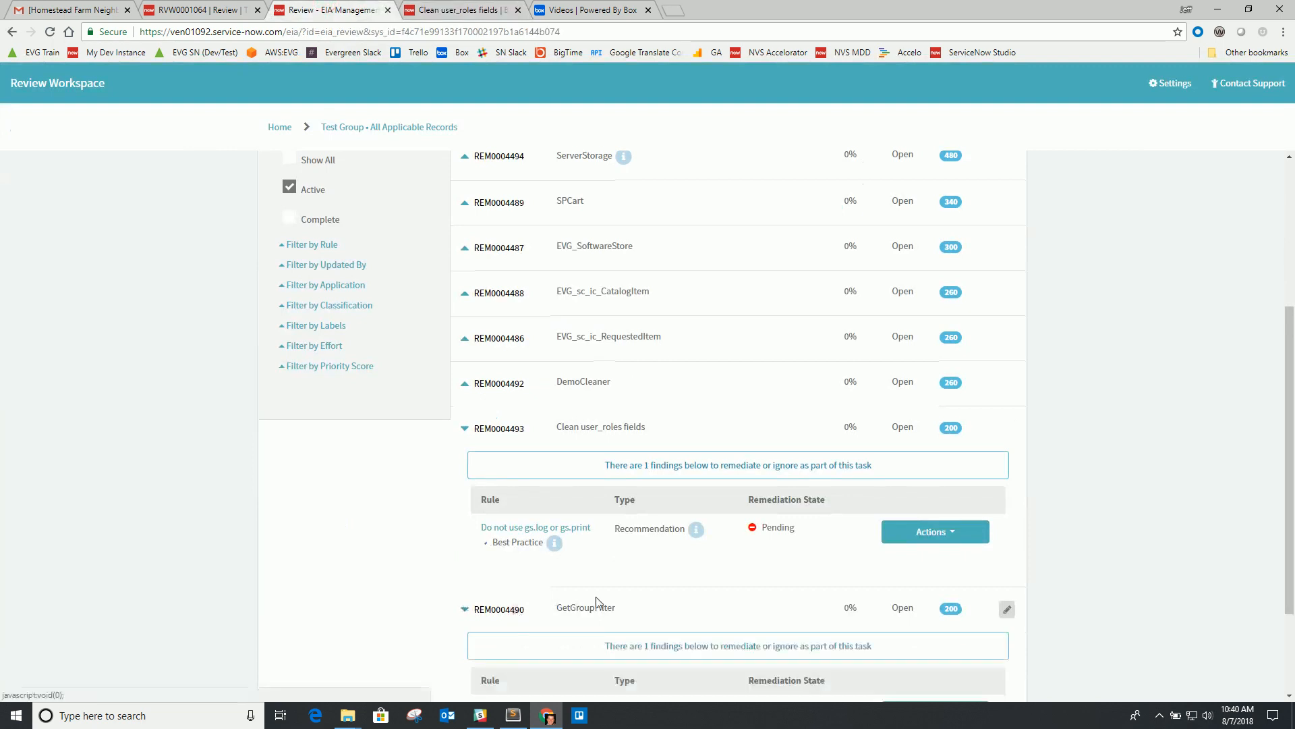
{"action": "scroll", "coordinate": [675, 574], "scroll_direction": "down", "scroll_amount": 2}
{"action": "left_click", "coordinate": [906, 589]}
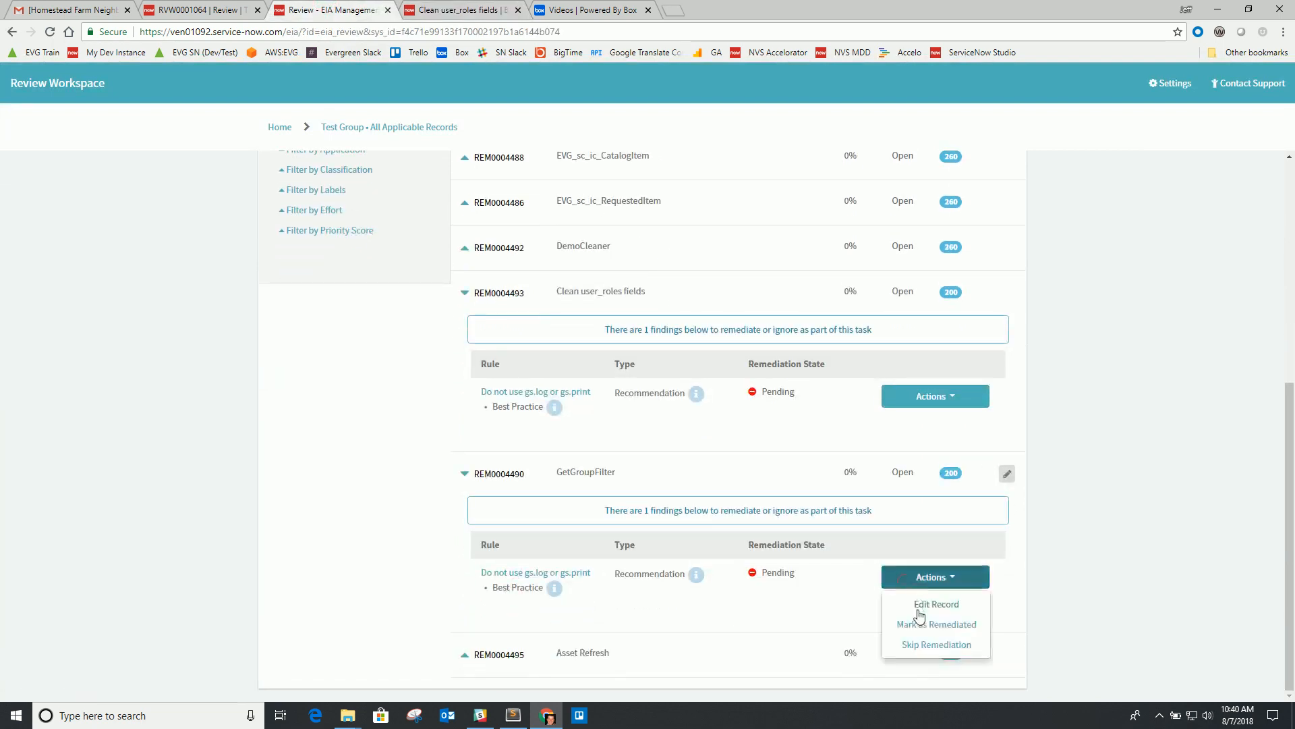
{"action": "left_click", "coordinate": [918, 600]}
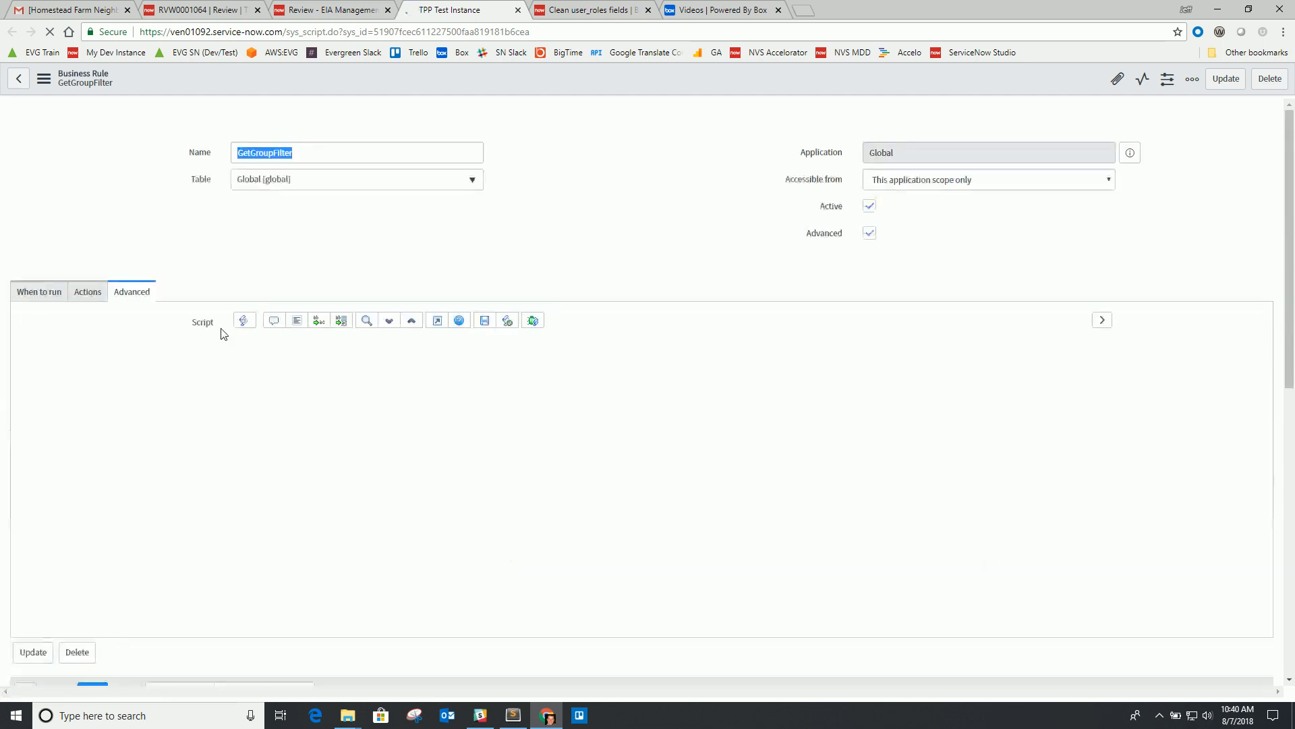
- Examine the GetGroupFilter business rule script for its gs.log statements
{"action": "left_click", "coordinate": [332, 447]}
{"action": "scroll", "coordinate": [376, 453], "scroll_direction": "down", "scroll_amount": 3}
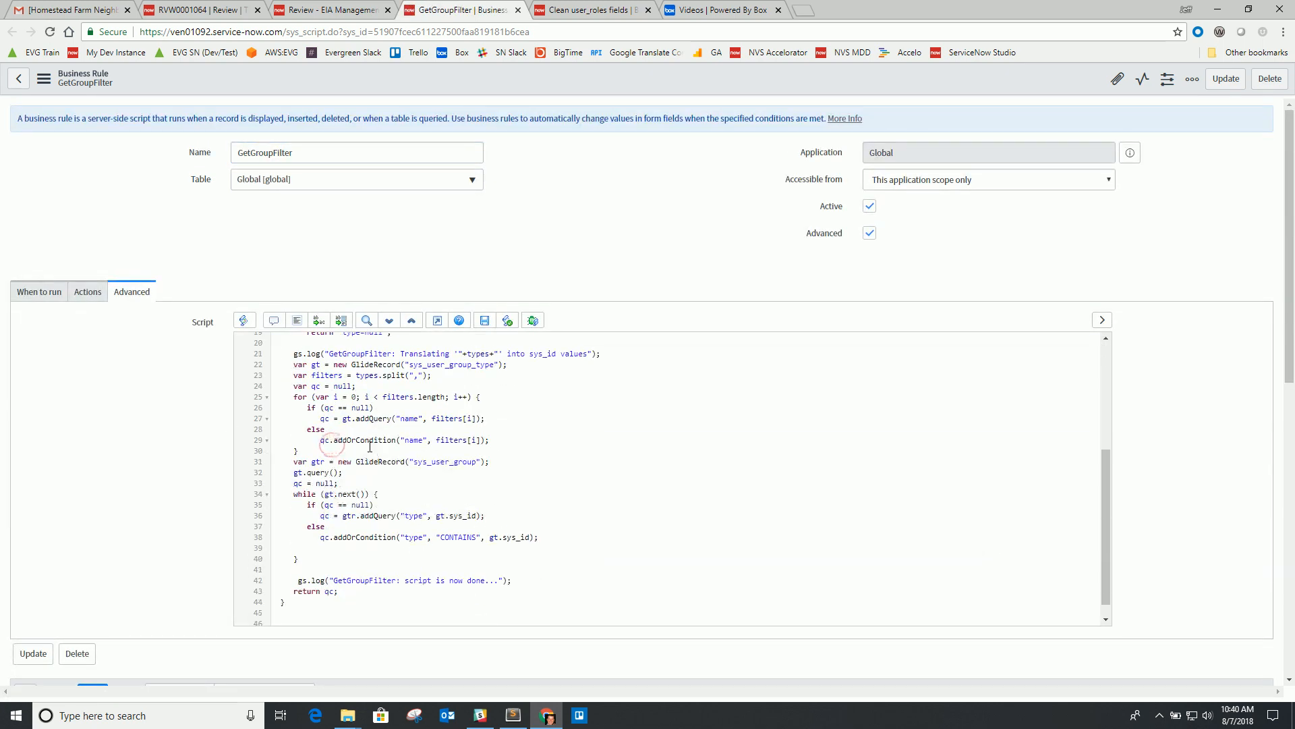
{"action": "left_click_drag", "start_coordinate": [294, 353], "coordinate": [497, 365]}
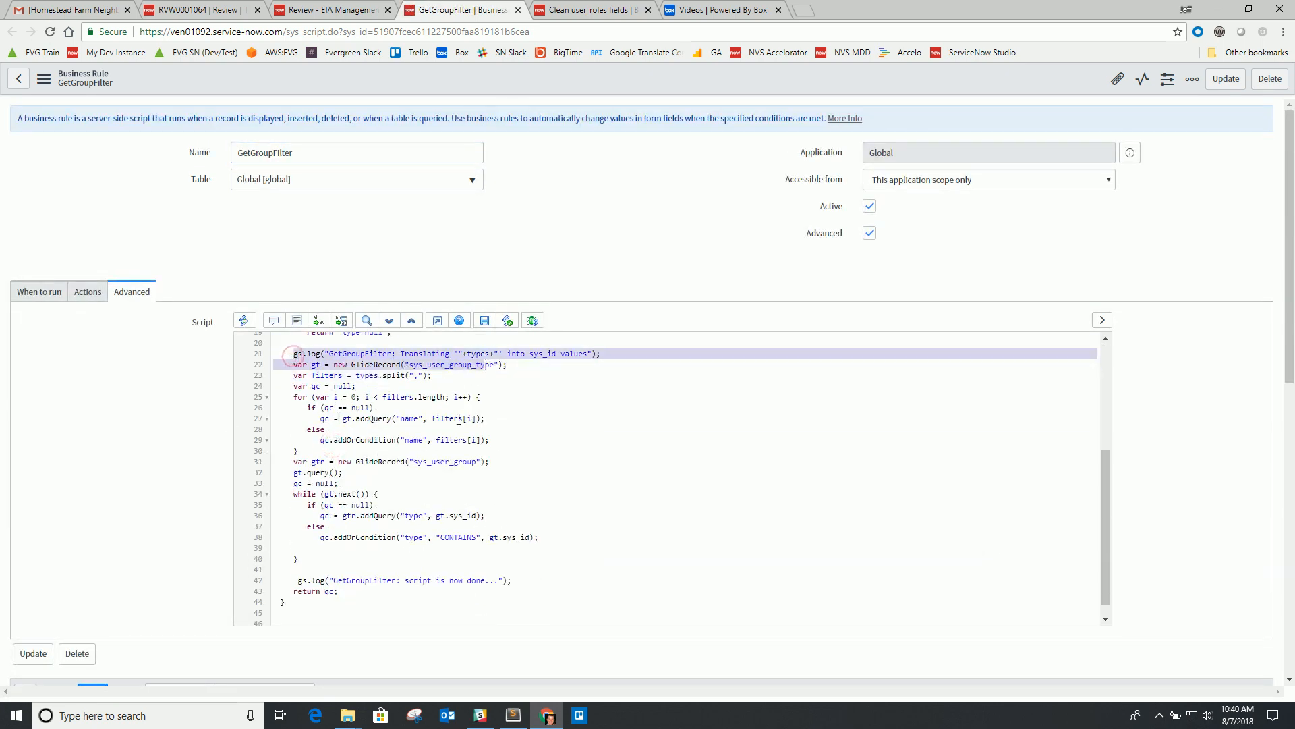
{"action": "left_click", "coordinate": [436, 581]}
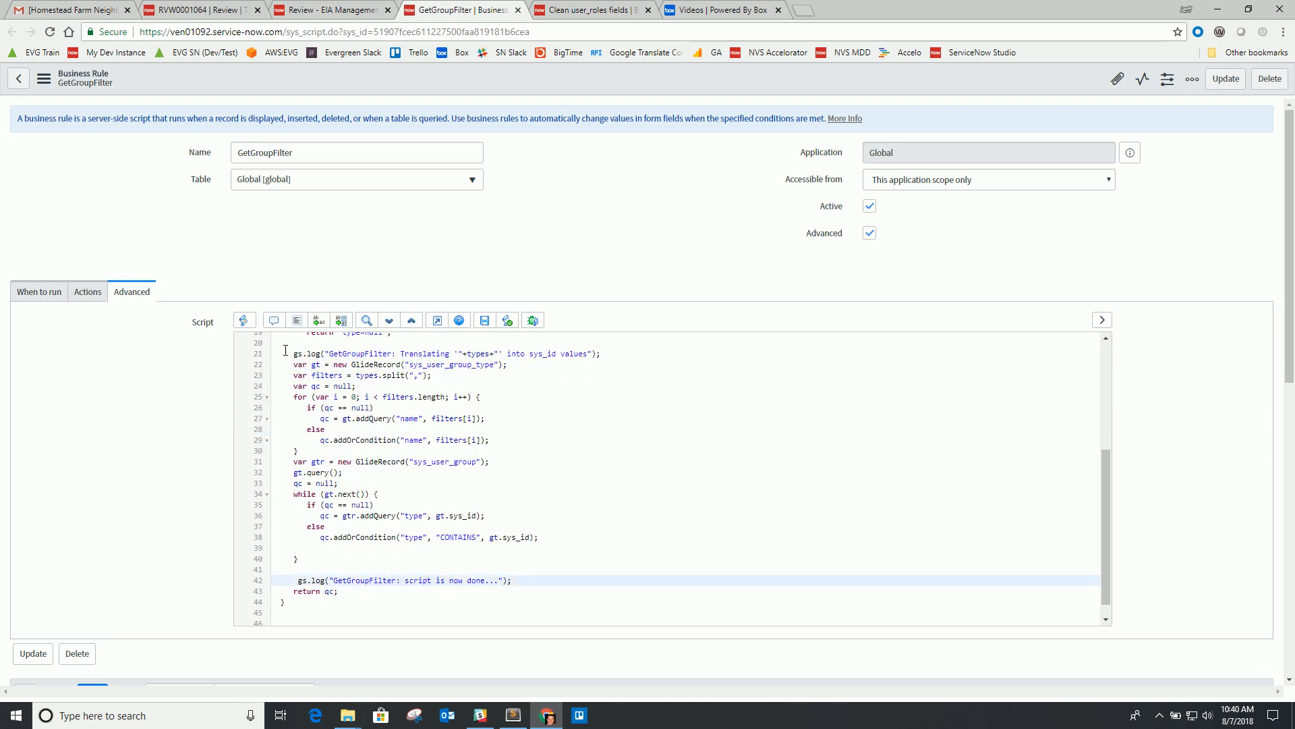
{"action": "scroll", "coordinate": [454, 553], "scroll_direction": "up", "scroll_amount": 3}
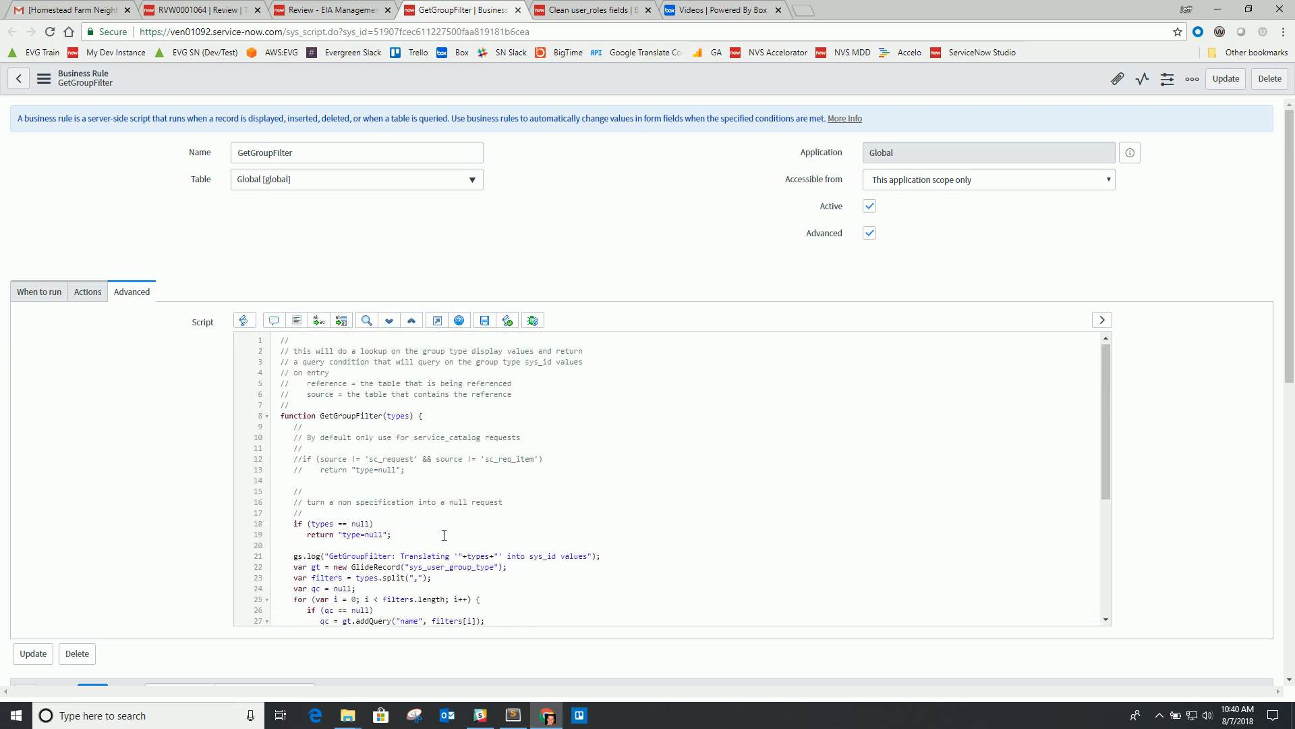
- Start a new remediation action record under Evergreen Instance Analyzer administration in the main ServiceNow instance
{"action": "left_click", "coordinate": [213, 15]}
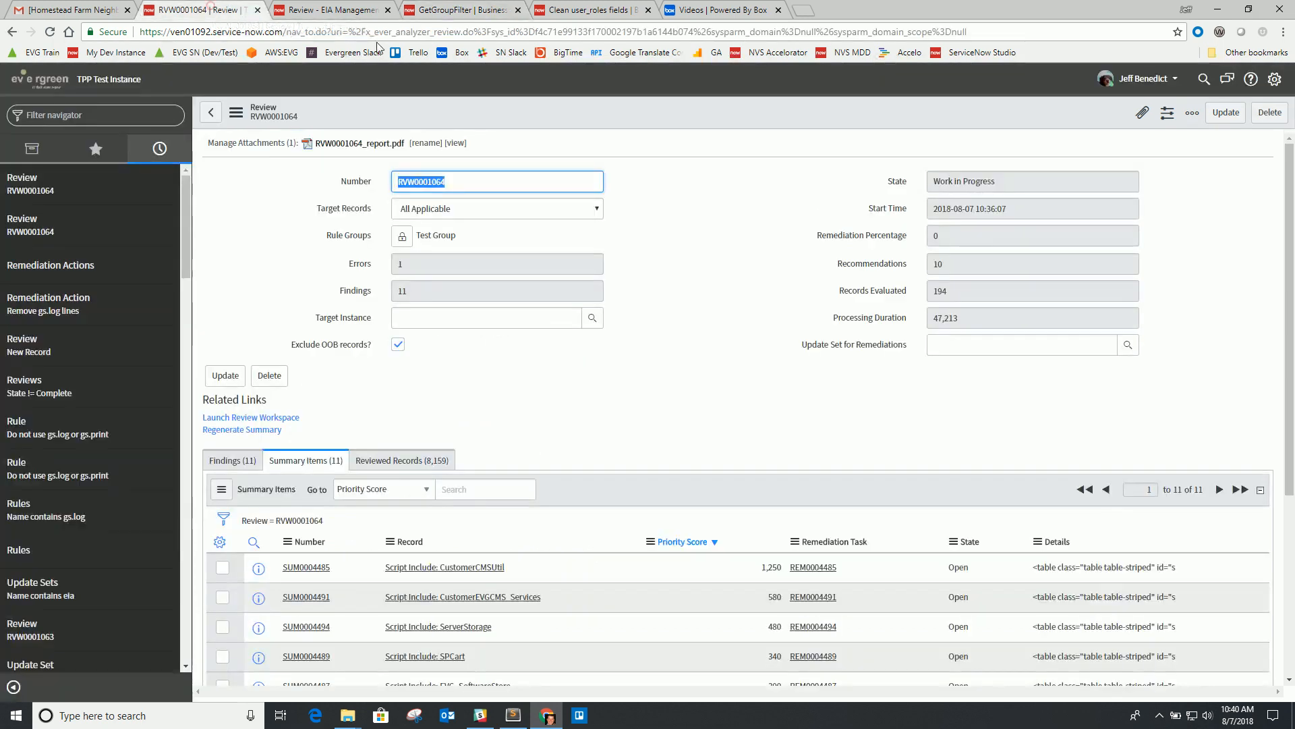
{"action": "left_click", "coordinate": [32, 148]}
{"action": "scroll", "coordinate": [38, 260], "scroll_direction": "down", "scroll_amount": 4}
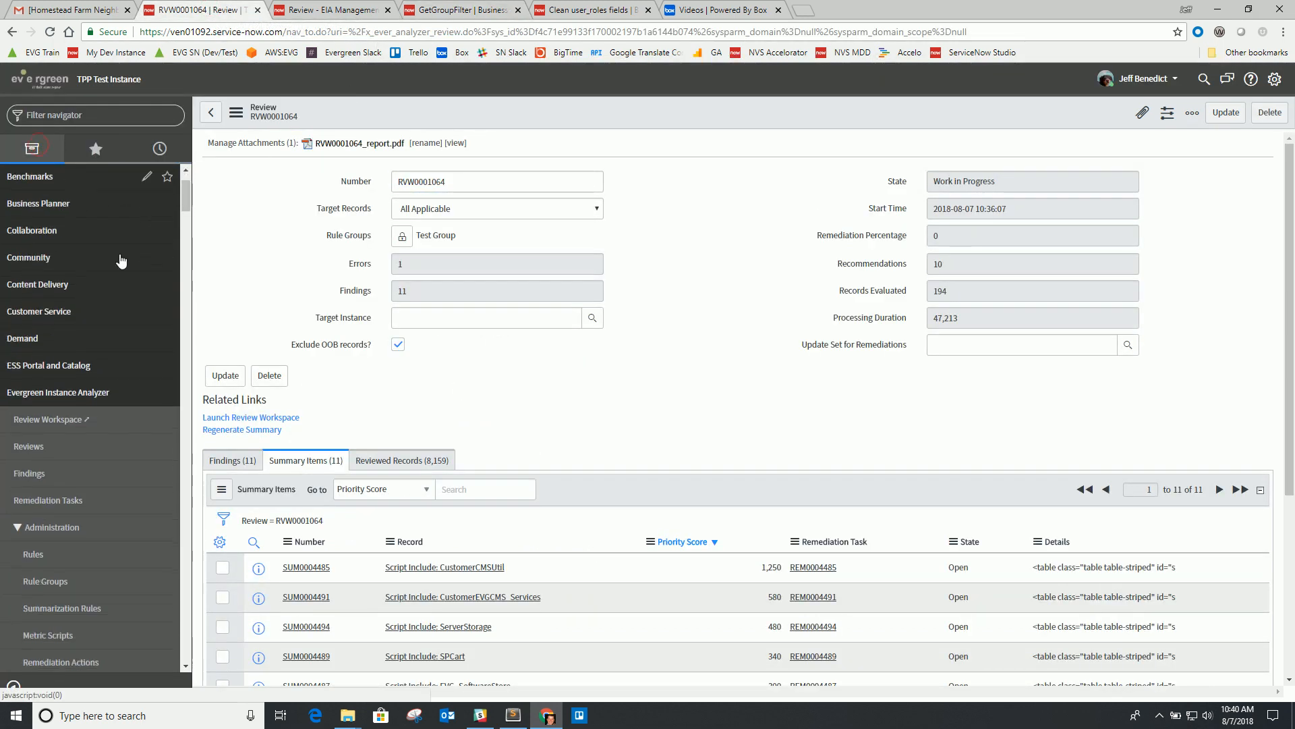
{"action": "left_click", "coordinate": [52, 474]}
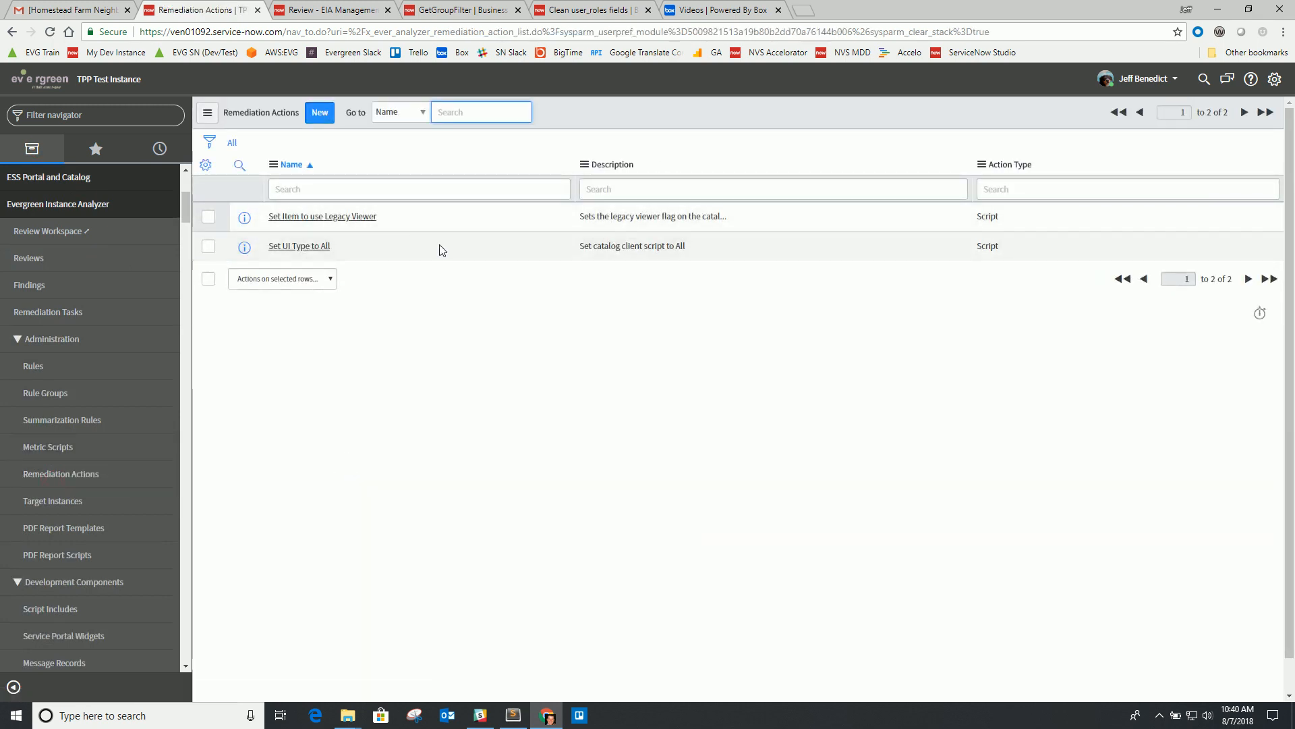
{"action": "left_click", "coordinate": [320, 119]}
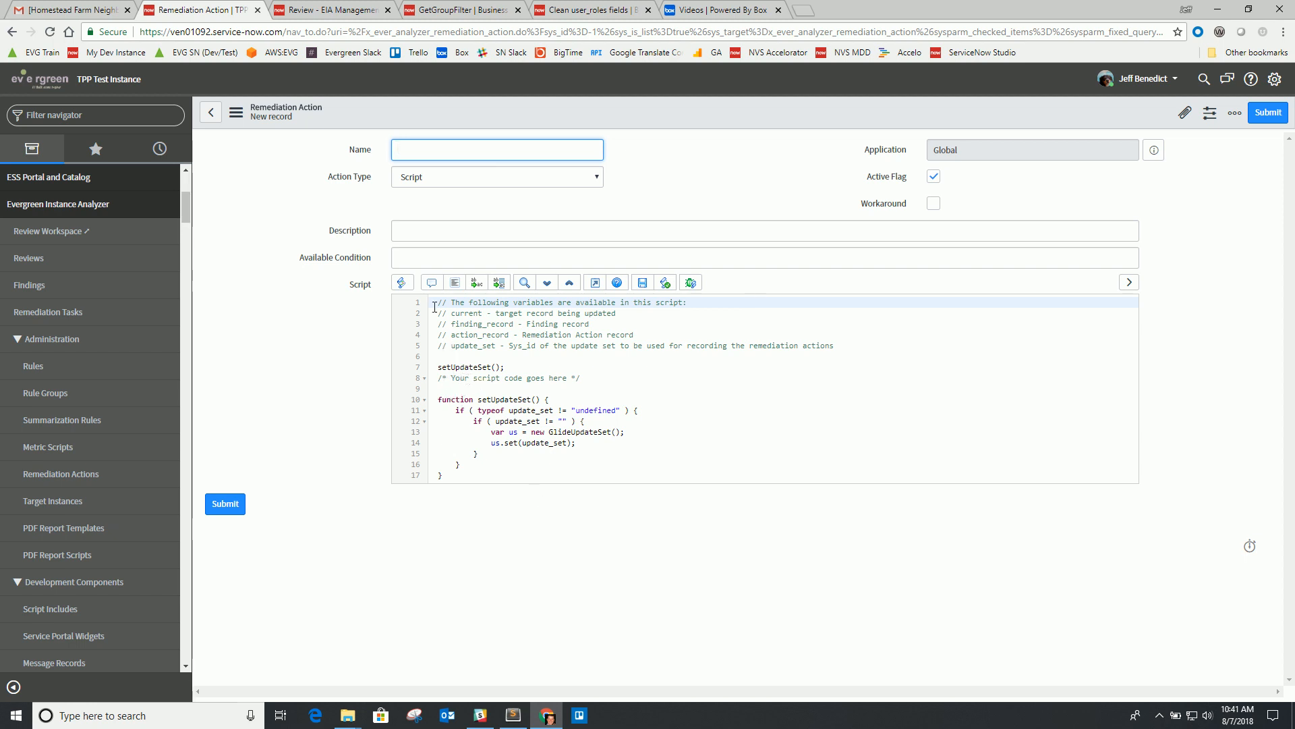
- Examine the new remediation action's default script, including the code placeholder and the setUpdateSet call
{"action": "left_click_drag", "start_coordinate": [437, 301], "coordinate": [473, 480]}
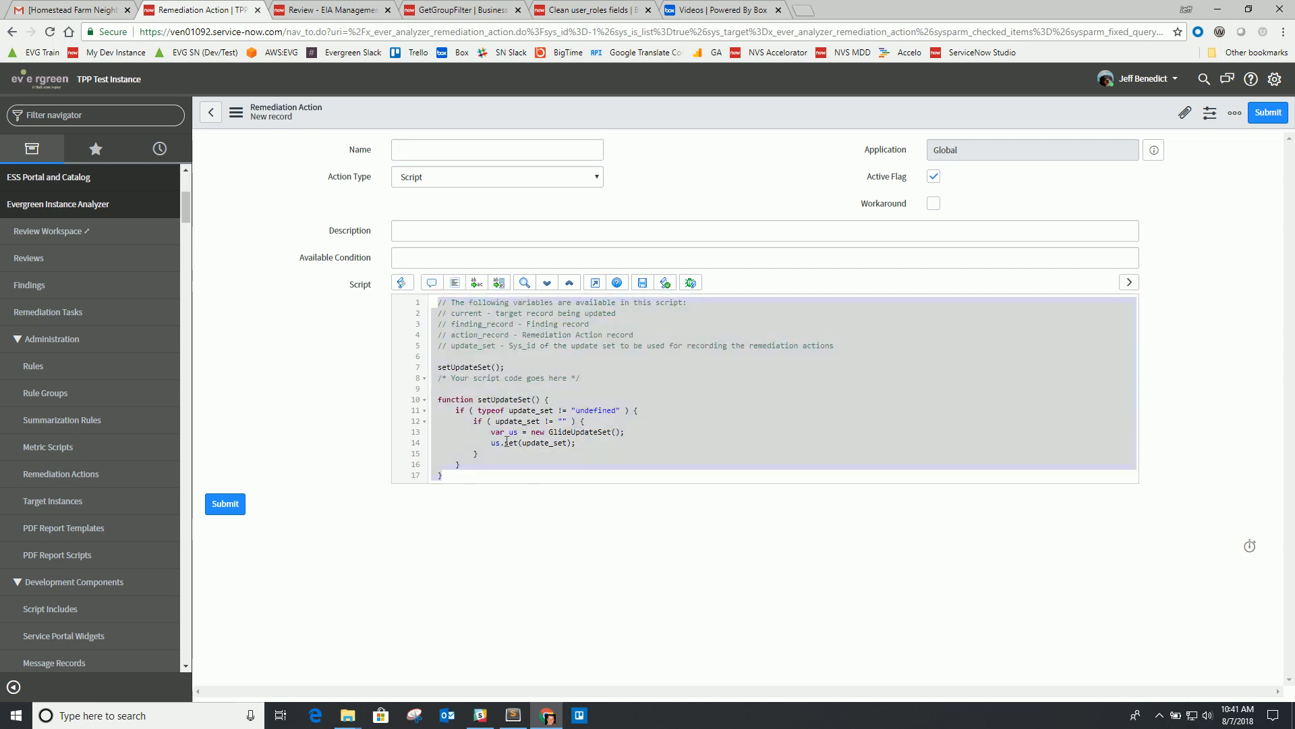
{"action": "left_click", "coordinate": [506, 441]}
{"action": "double_click", "coordinate": [479, 375]}
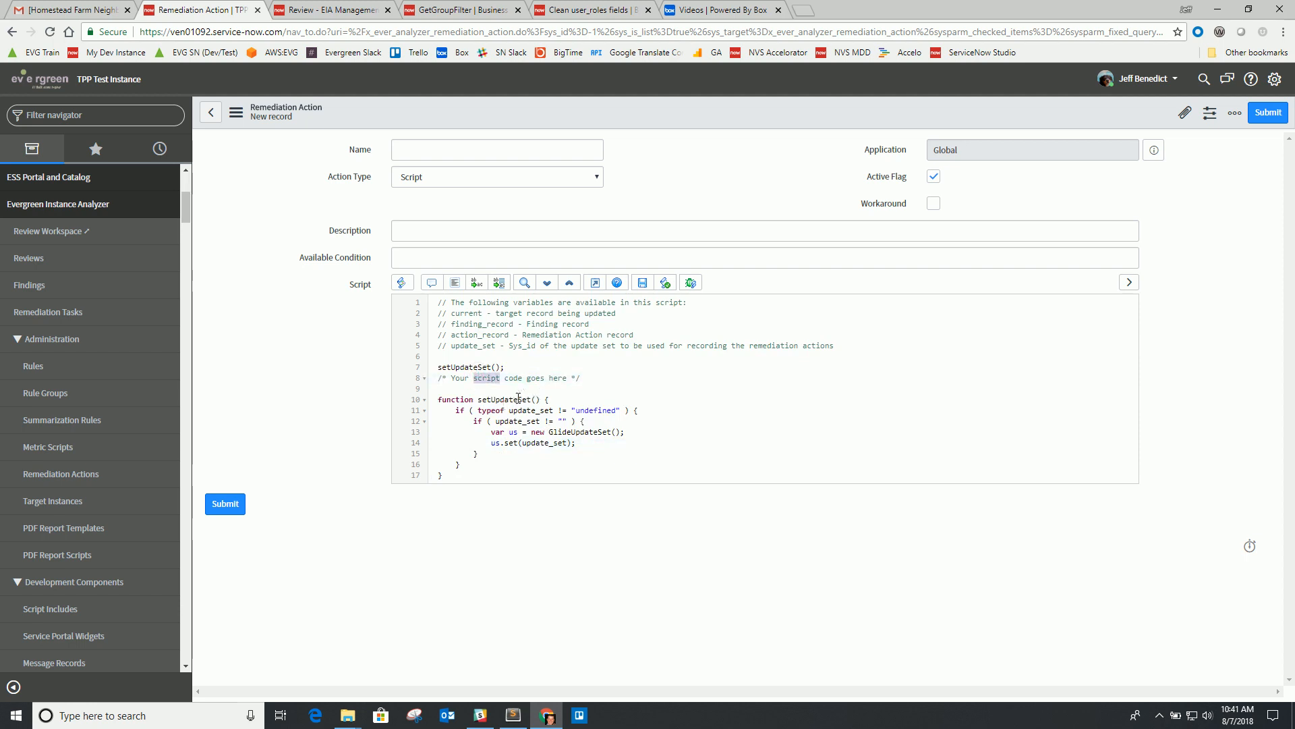
{"action": "double_click", "coordinate": [454, 367]}
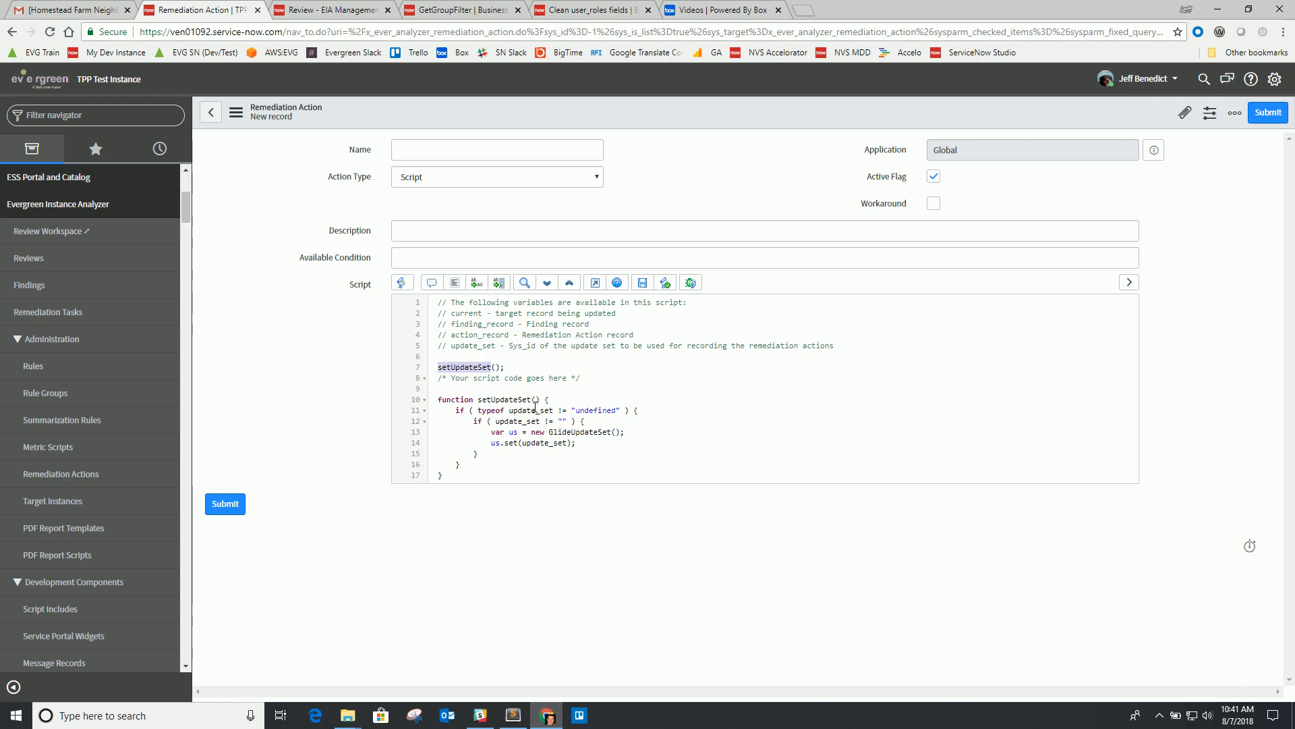
- Copy the title "Remove gs.log lines" from the Sublime Text notes into the remediation action's name
{"action": "left_click", "coordinate": [514, 716]}
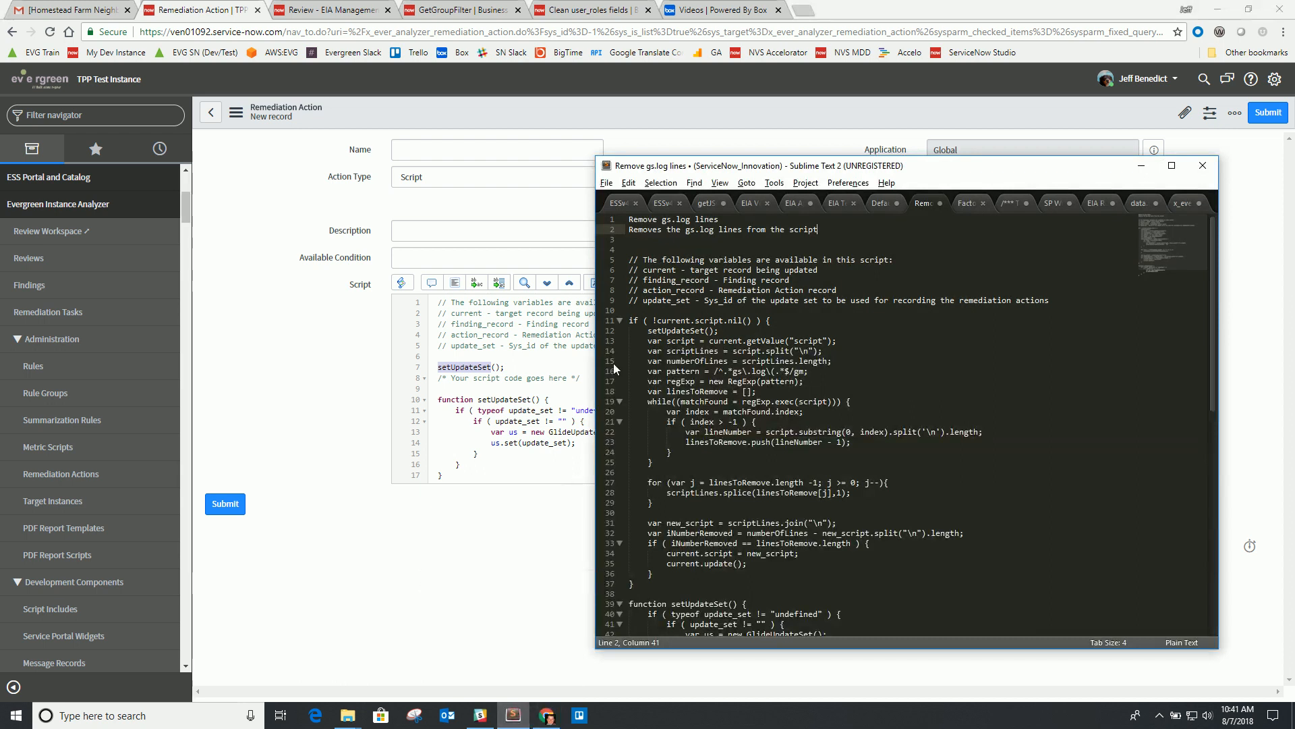
{"action": "left_click", "coordinate": [673, 220]}
{"action": "triple_click", "coordinate": [675, 226]}
{"action": "key", "text": "ctrl+c"}
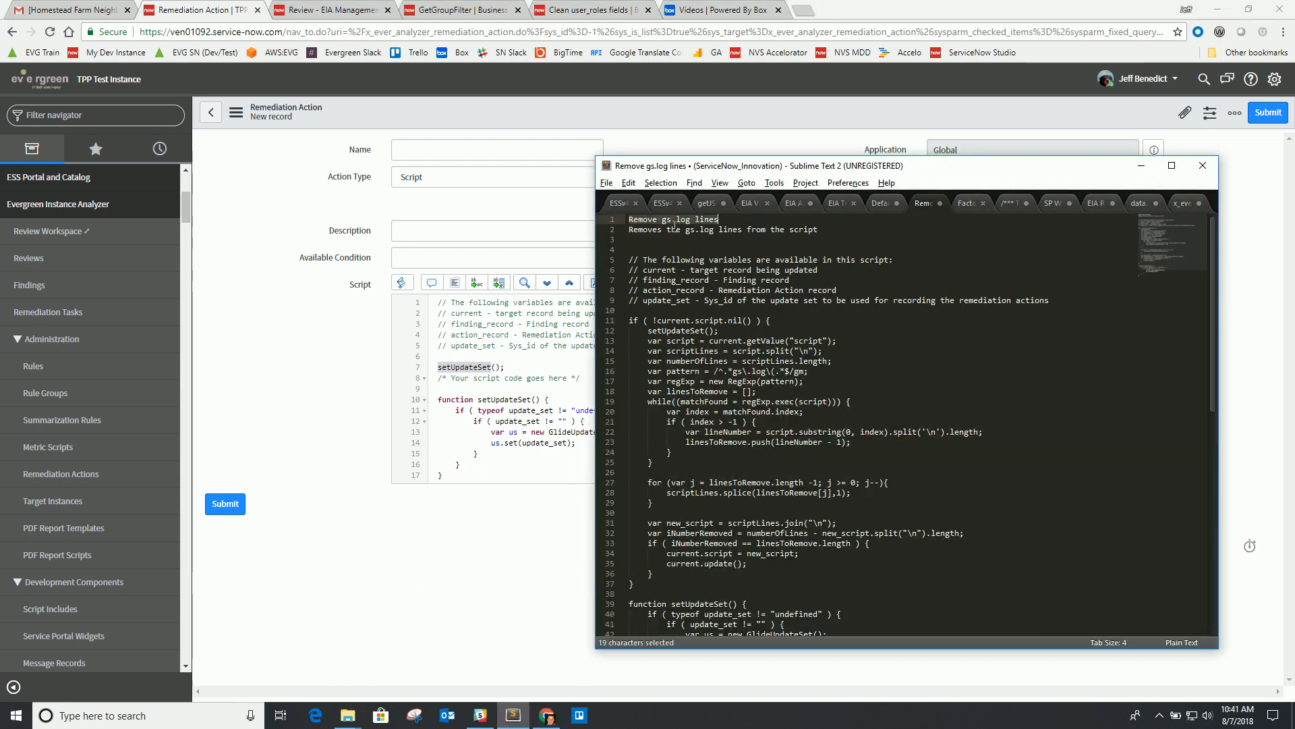
{"action": "left_click", "coordinate": [442, 150]}
{"action": "key", "text": "ctrl+v"}
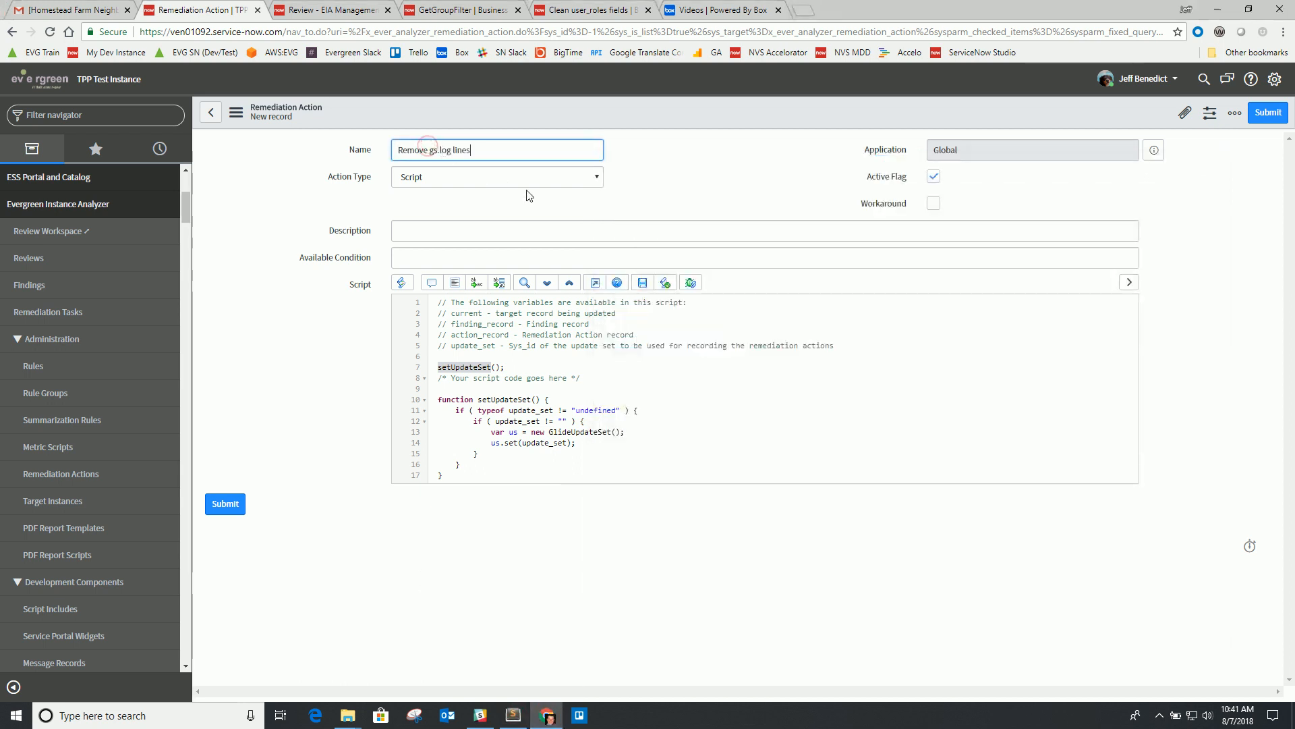
- Copy "Removes the gs.log lines from the script" from Sublime Text into the description and replace the script's placeholder comment with the gs.log removal code
{"action": "key", "text": "alt+Tab"}
{"action": "left_click", "coordinate": [663, 235]}
{"action": "triple_click", "coordinate": [663, 235]}
{"action": "key", "text": "ctrl+c"}
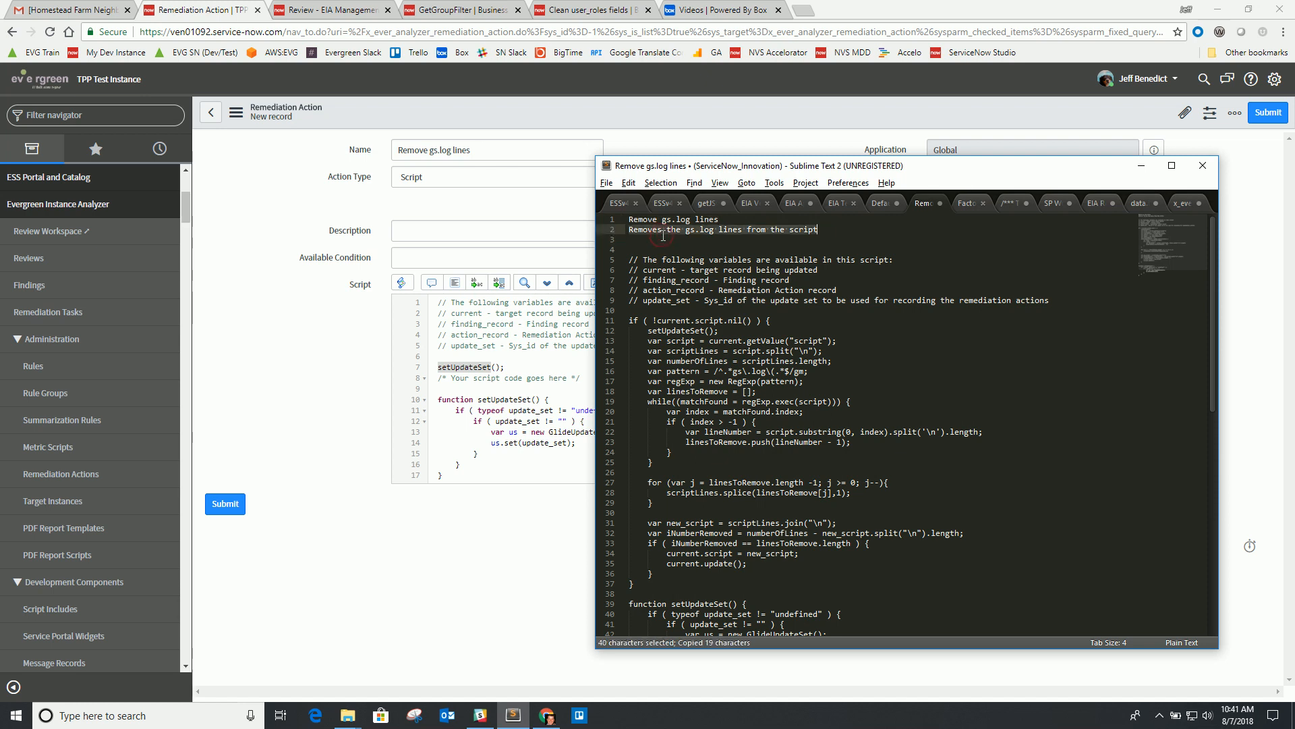
{"action": "key", "text": "alt+Tab"}
{"action": "left_click", "coordinate": [431, 231]}
{"action": "key", "text": "ctrl+v"}
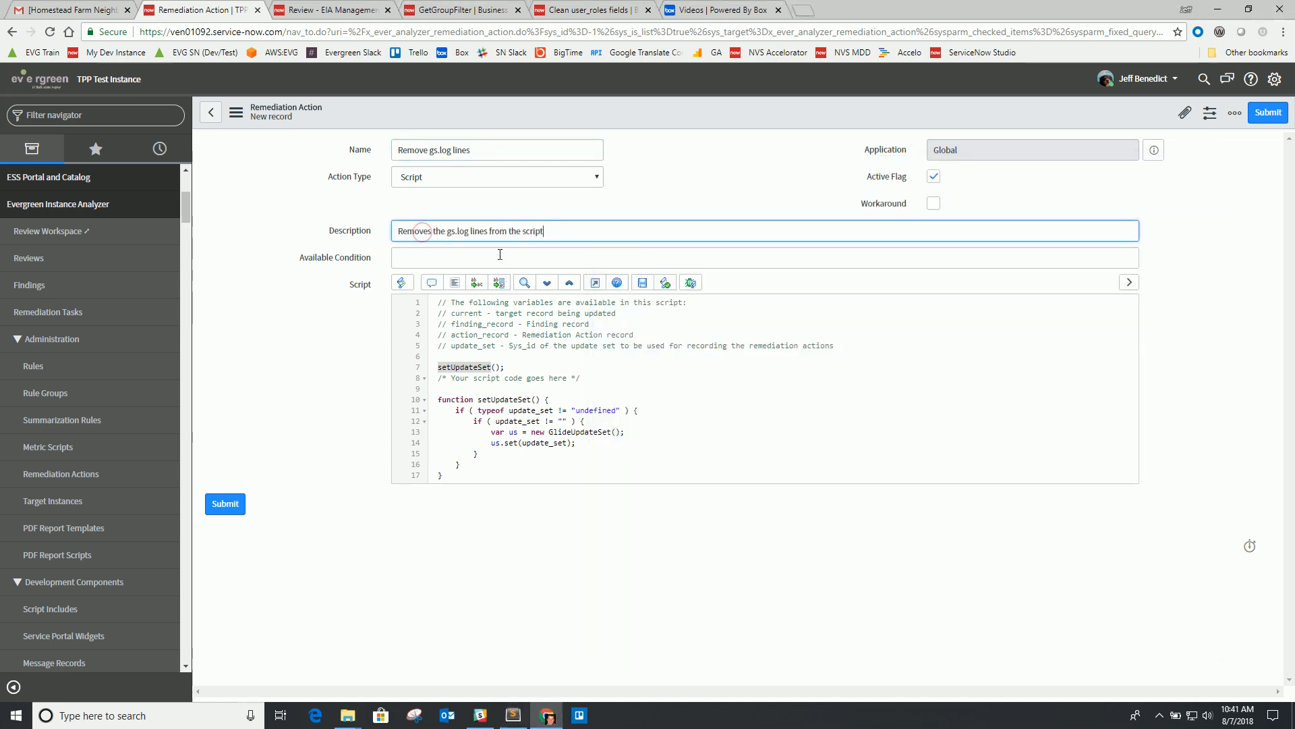
{"action": "scroll", "coordinate": [546, 403], "scroll_direction": "down", "scroll_amount": 1}
{"action": "scroll", "coordinate": [547, 403], "scroll_direction": "up", "scroll_amount": 1}
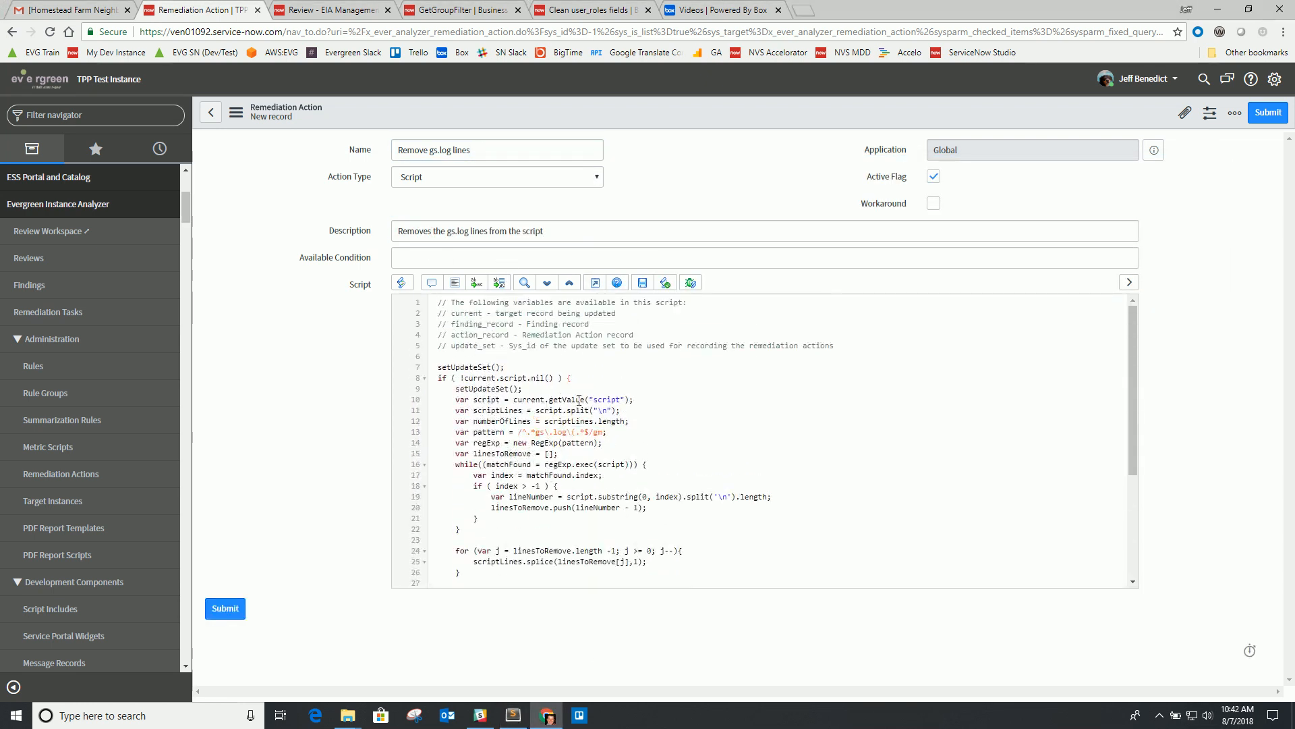
- Set the available condition to true and save the remediation action, staying on its record
{"action": "left_click", "coordinate": [446, 257]}
{"action": "type", "text": "tur"}
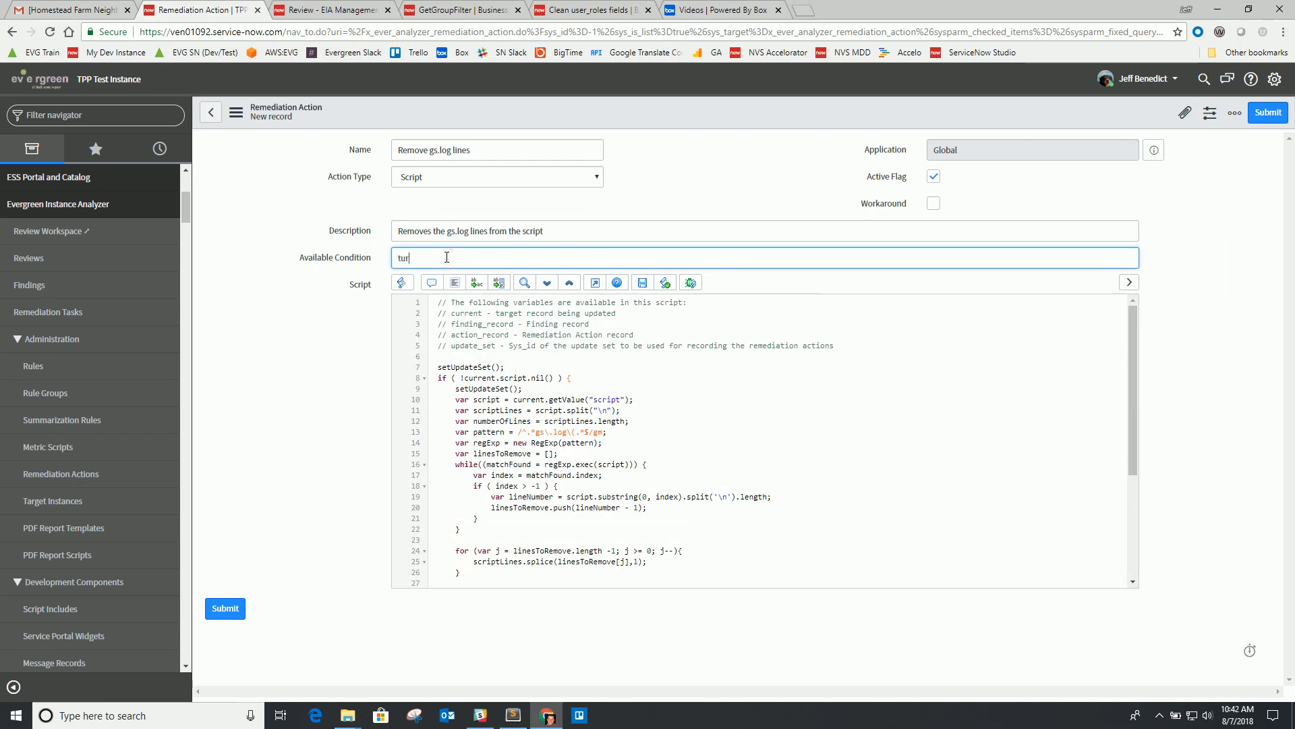
{"action": "key", "text": "BackSpace"}
{"action": "key", "text": "BackSpace"}
{"action": "type", "text": "rue"}
{"action": "right_click", "coordinate": [743, 111]}
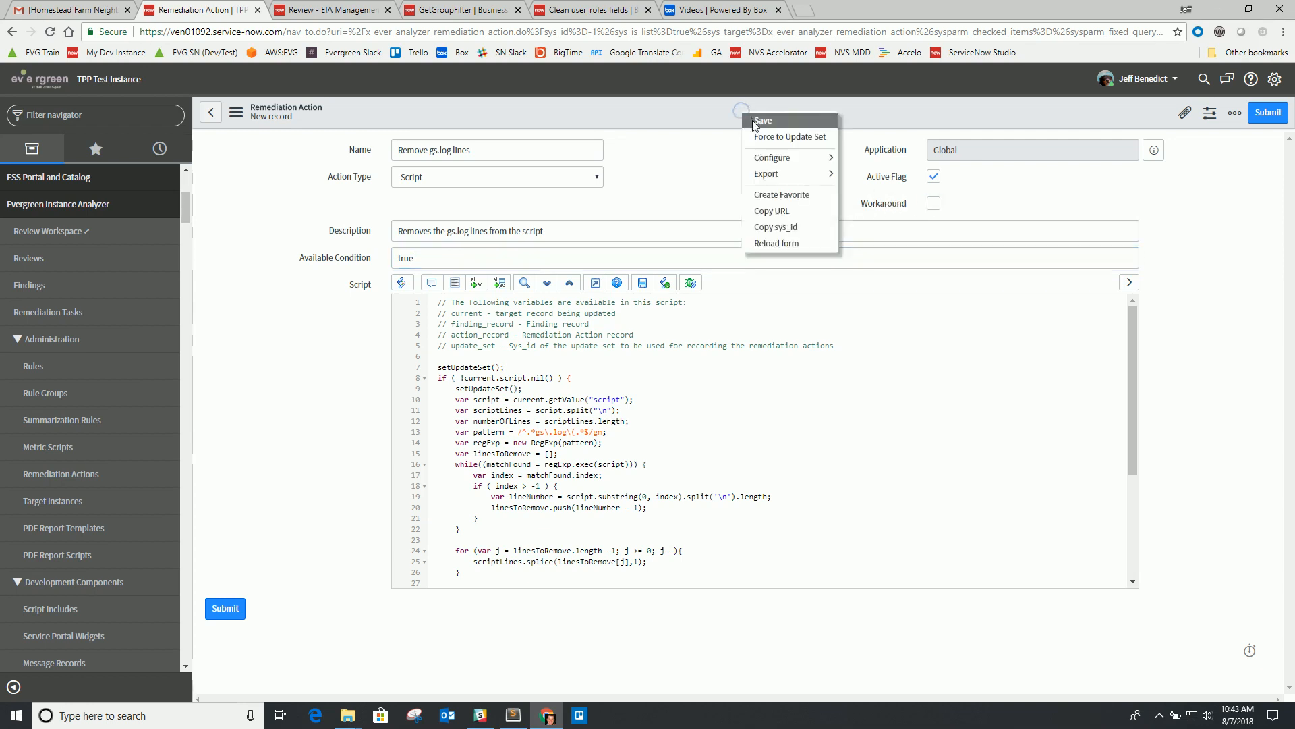
{"action": "left_click", "coordinate": [755, 116]}
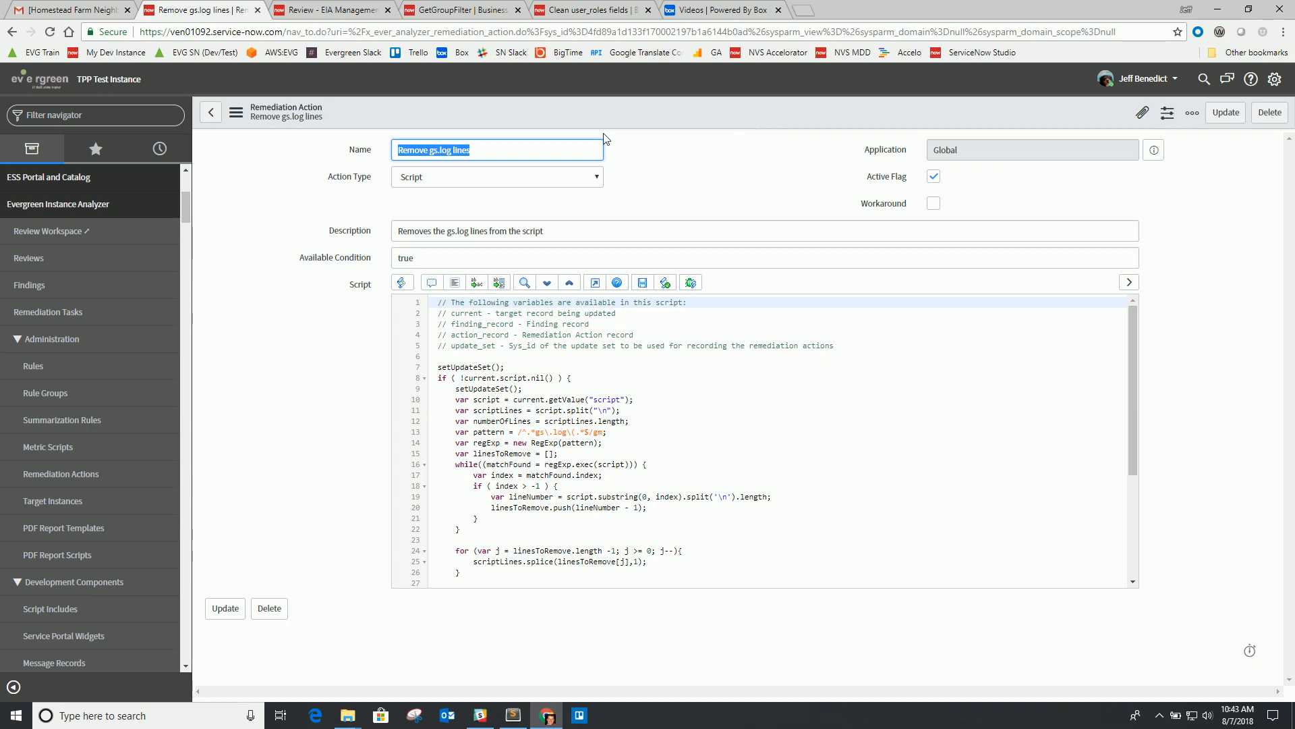
- From the Clean user_roles fields finding in the review, open the "Do not use gs.log or gs.print" rule record
{"action": "left_click", "coordinate": [329, 12]}
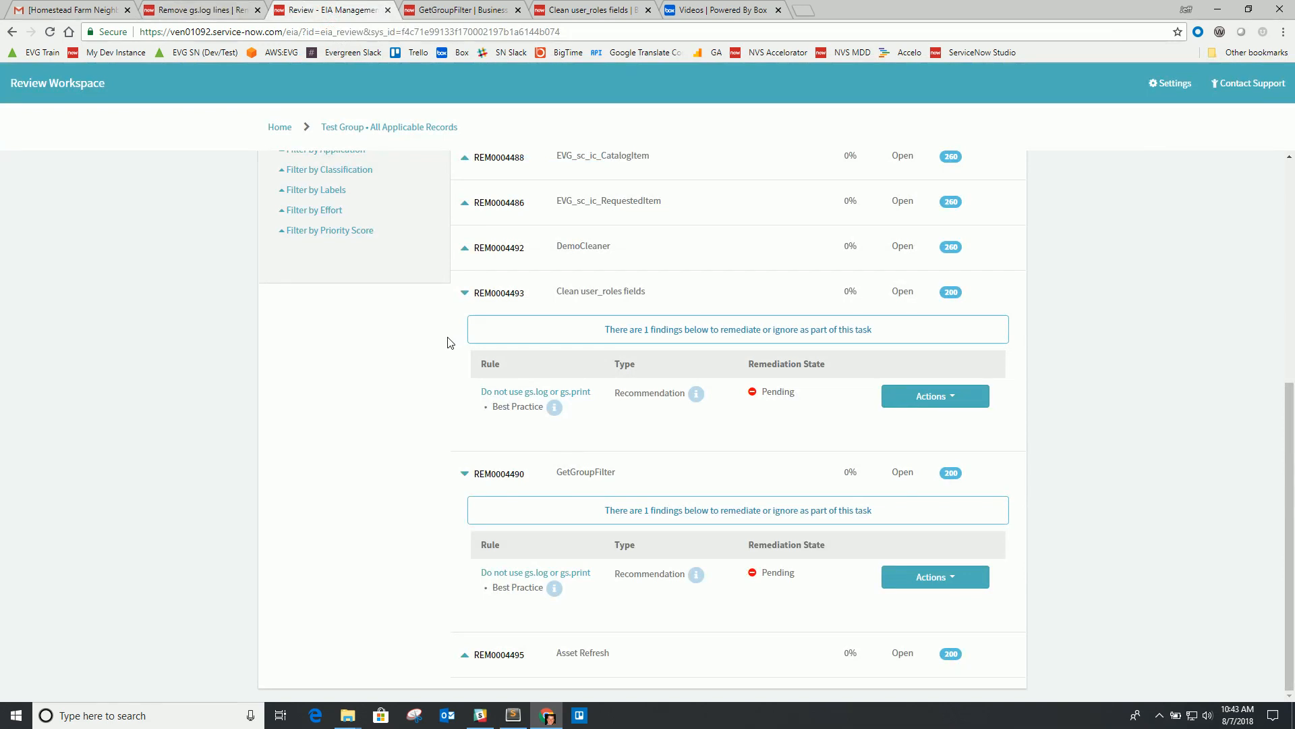
{"action": "left_click", "coordinate": [507, 394]}
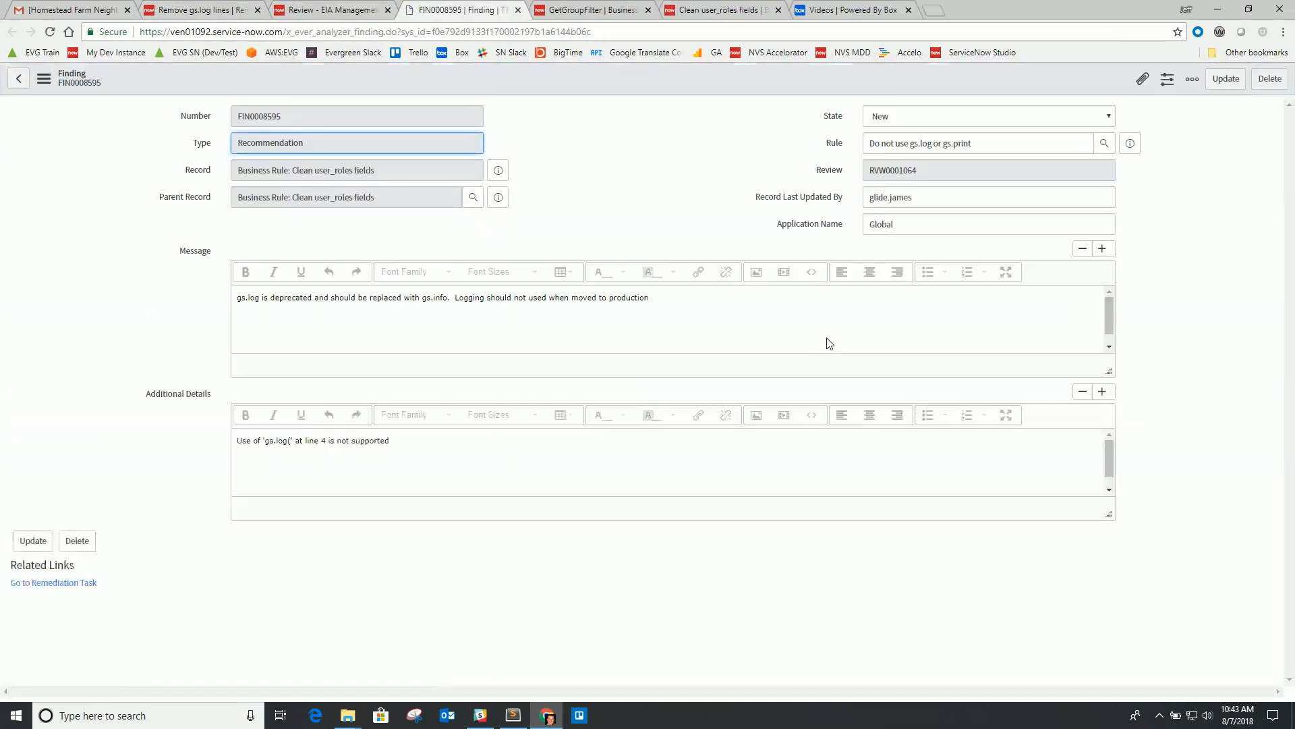
{"action": "left_click", "coordinate": [1130, 144]}
{"action": "left_click", "coordinate": [1211, 178]}
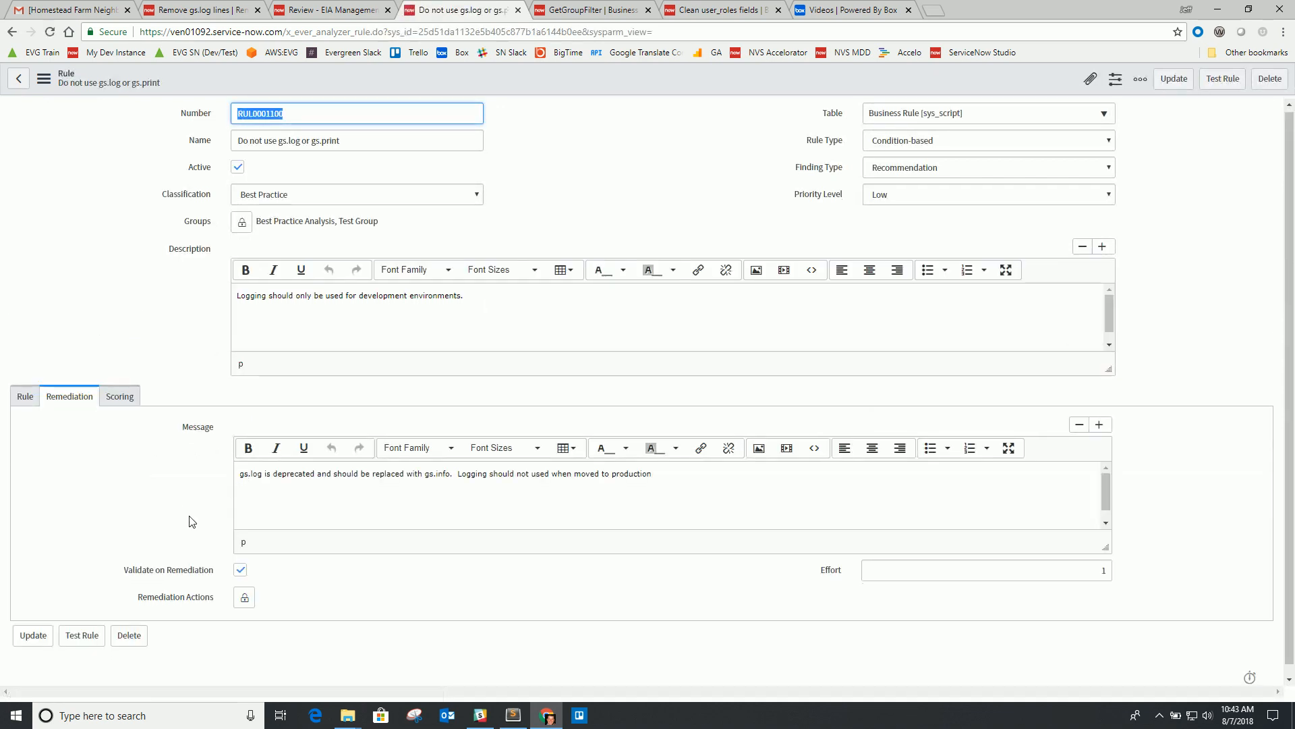
- Attach the "Remove gs.log lines" remediation action to the "Do not use gs.log or gs.print" rule and save the record
{"action": "left_click", "coordinate": [243, 589]}
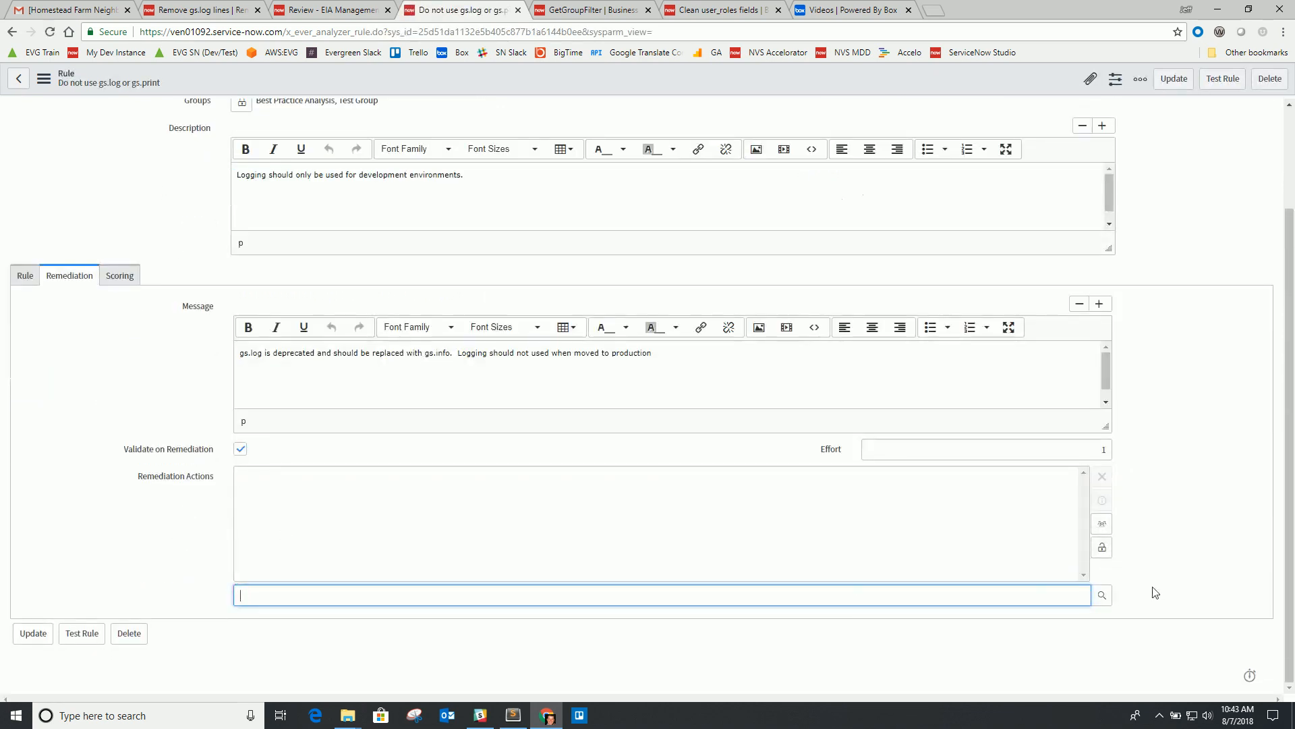
{"action": "left_click", "coordinate": [1102, 596]}
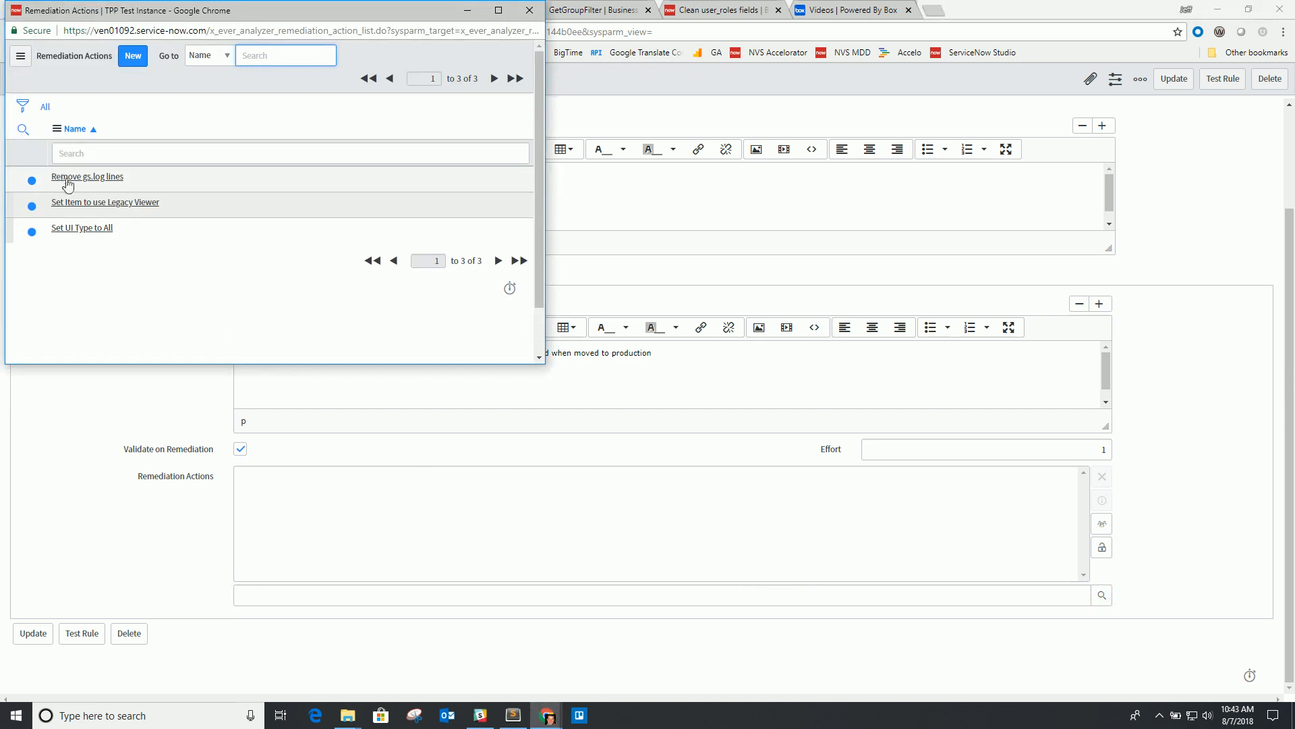
{"action": "left_click", "coordinate": [66, 177]}
{"action": "left_click", "coordinate": [1103, 548]}
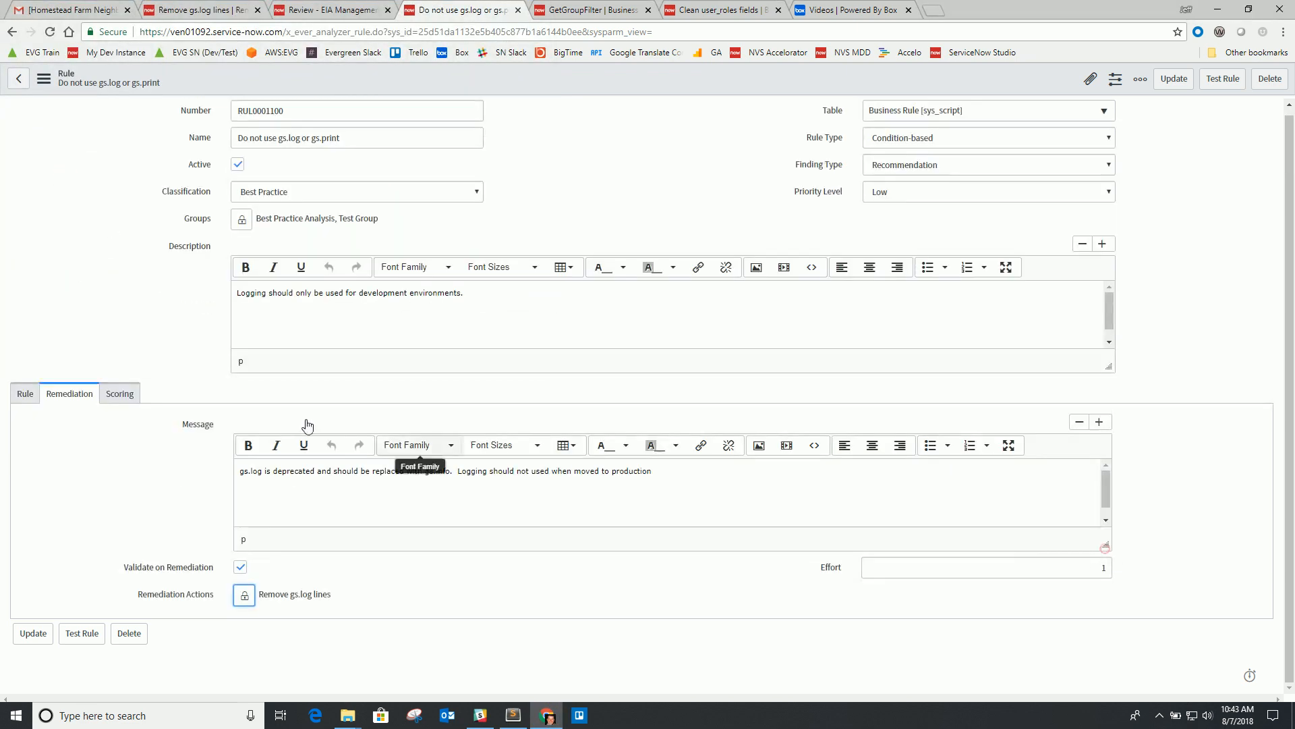
{"action": "right_click", "coordinate": [396, 78]}
{"action": "left_click", "coordinate": [403, 82]}
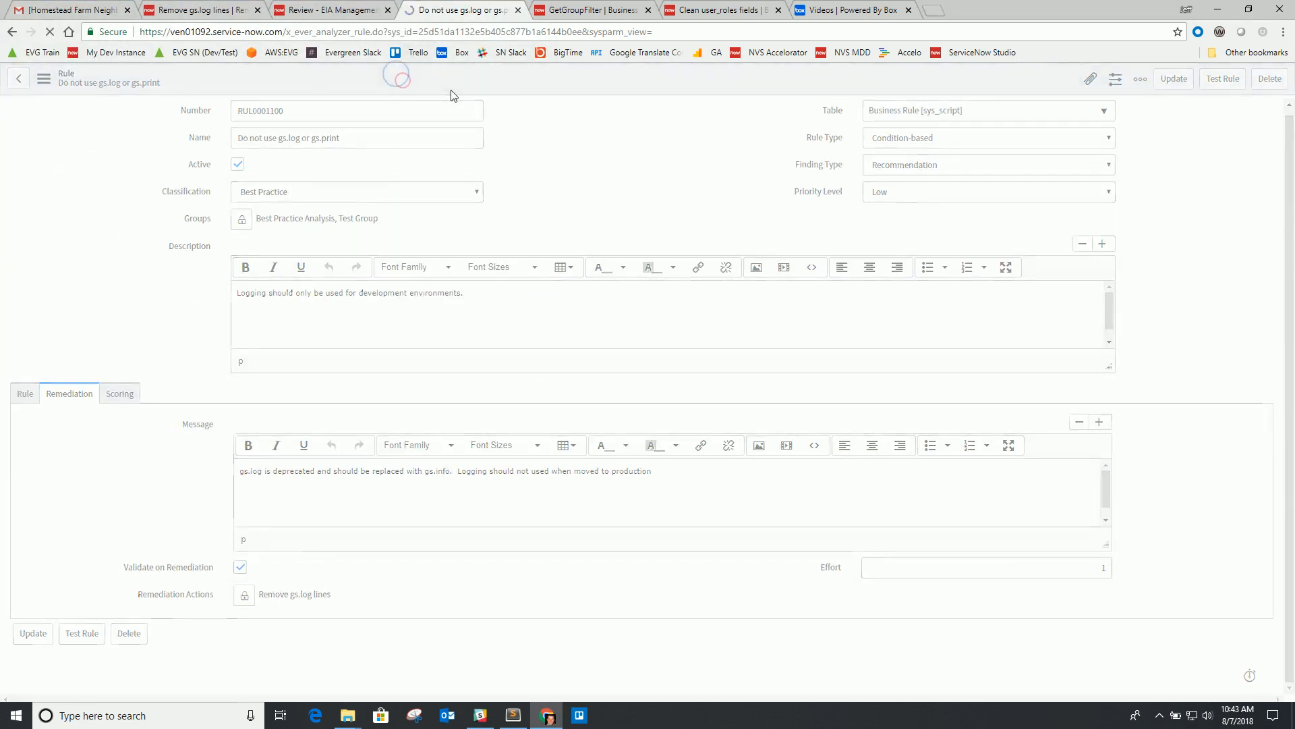
- Return to the review's findings and run the "Remove gs.log lines" action on the GetGroupFilter finding
{"action": "left_click", "coordinate": [343, 13]}
{"action": "scroll", "coordinate": [434, 233], "scroll_direction": "up", "scroll_amount": 6}
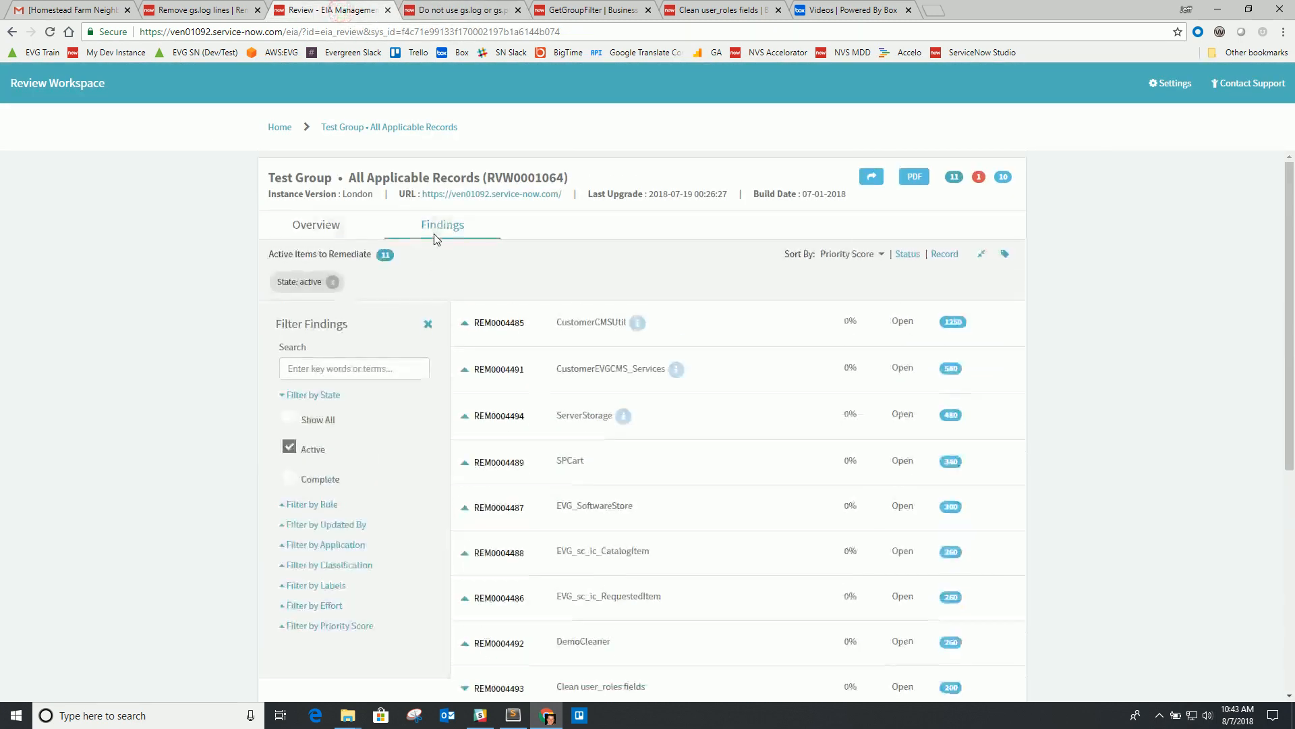
{"action": "left_click", "coordinate": [312, 226]}
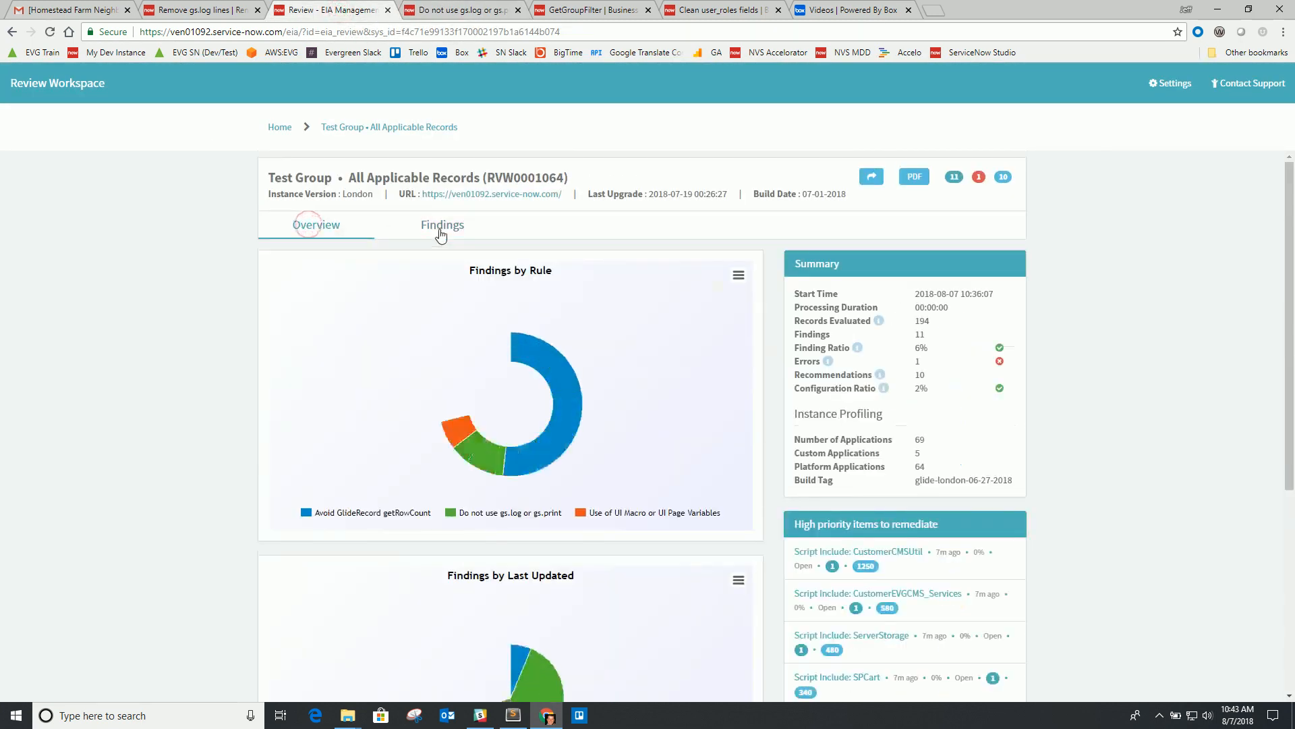
{"action": "left_click", "coordinate": [440, 232]}
{"action": "scroll", "coordinate": [689, 289], "scroll_direction": "down", "scroll_amount": 2}
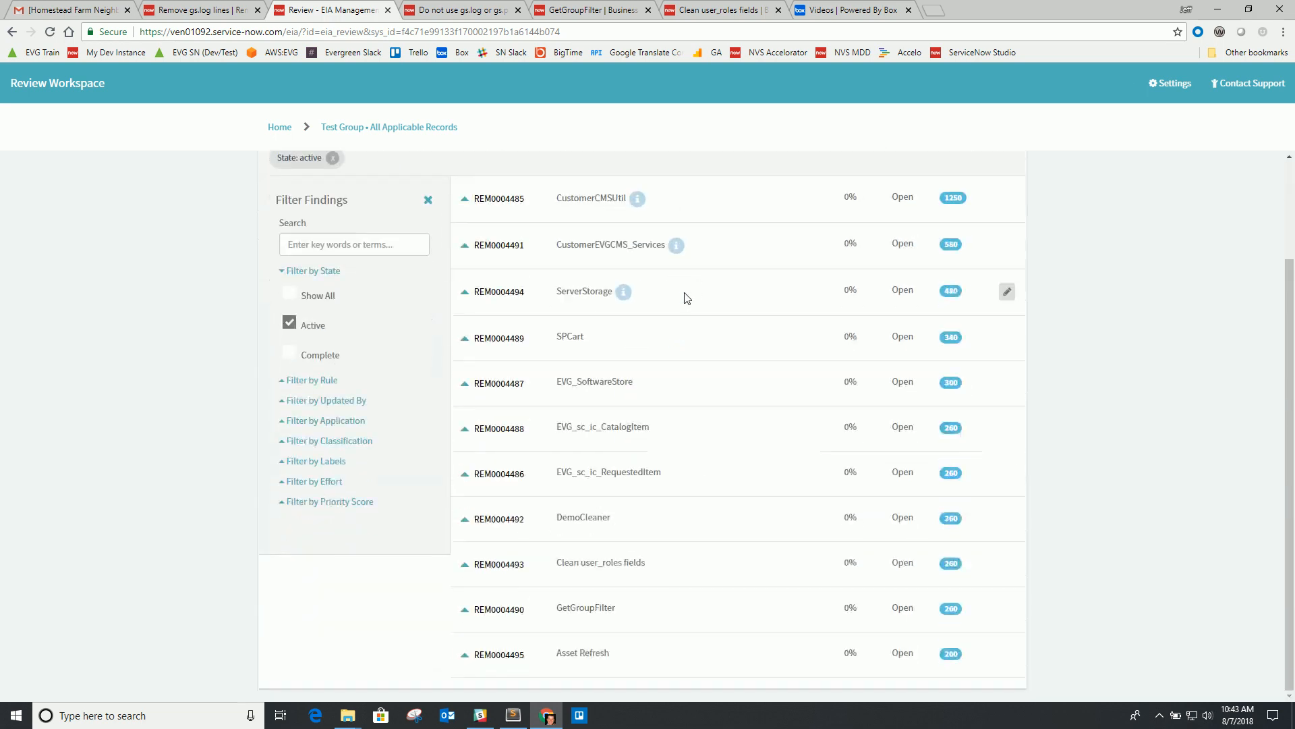
{"action": "left_click", "coordinate": [557, 610]}
{"action": "scroll", "coordinate": [761, 500], "scroll_direction": "down", "scroll_amount": 2}
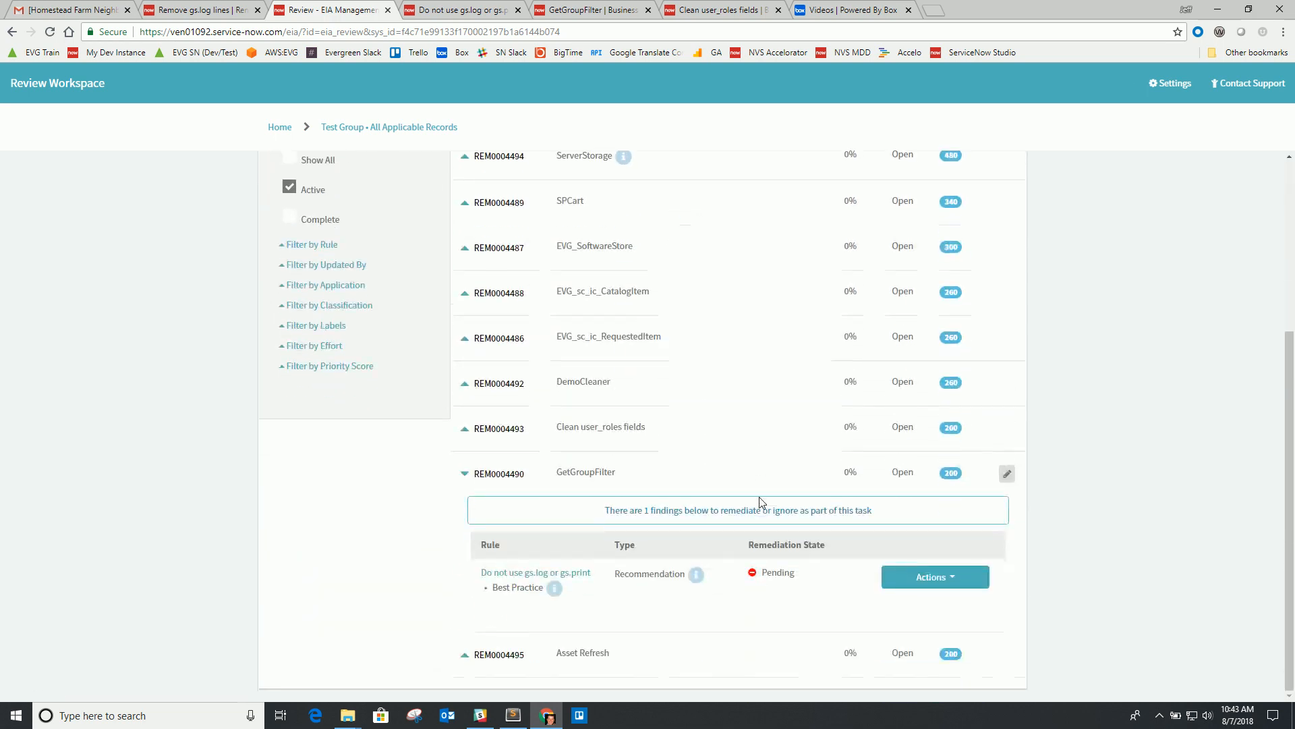
{"action": "left_click", "coordinate": [925, 578]}
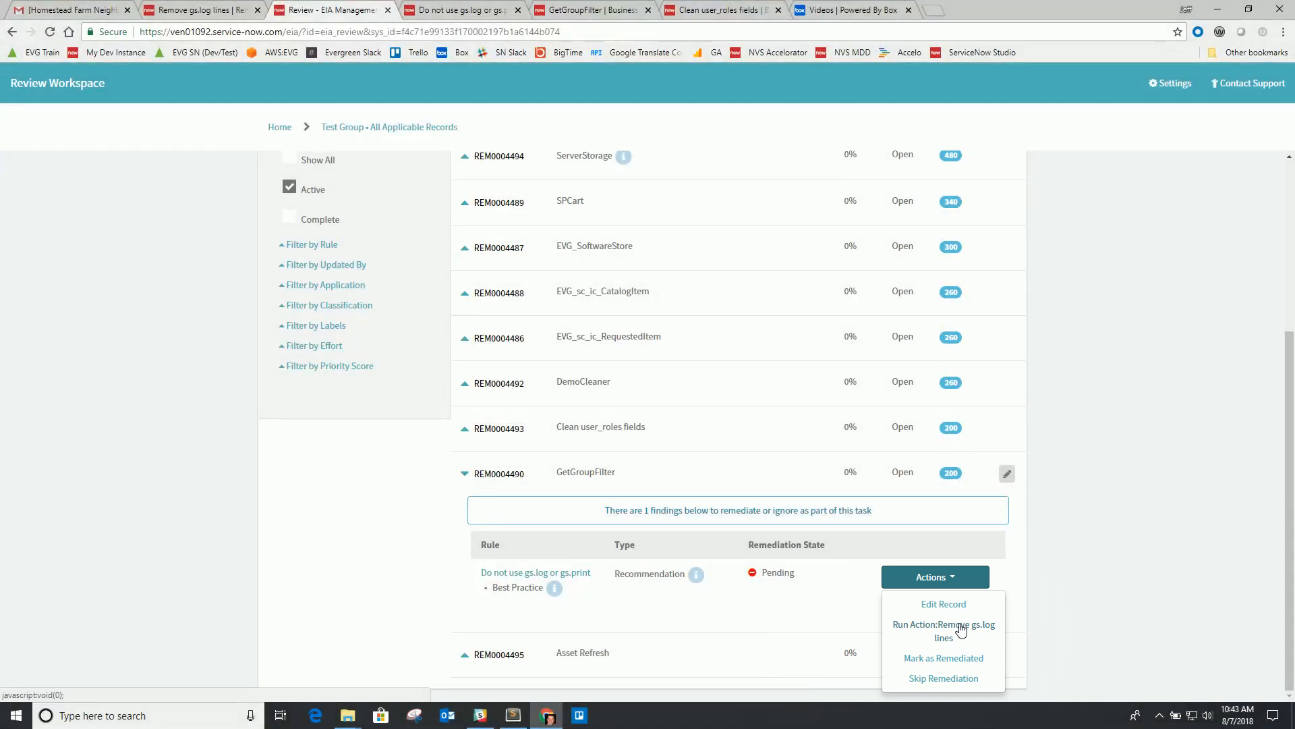
{"action": "left_click", "coordinate": [939, 624]}
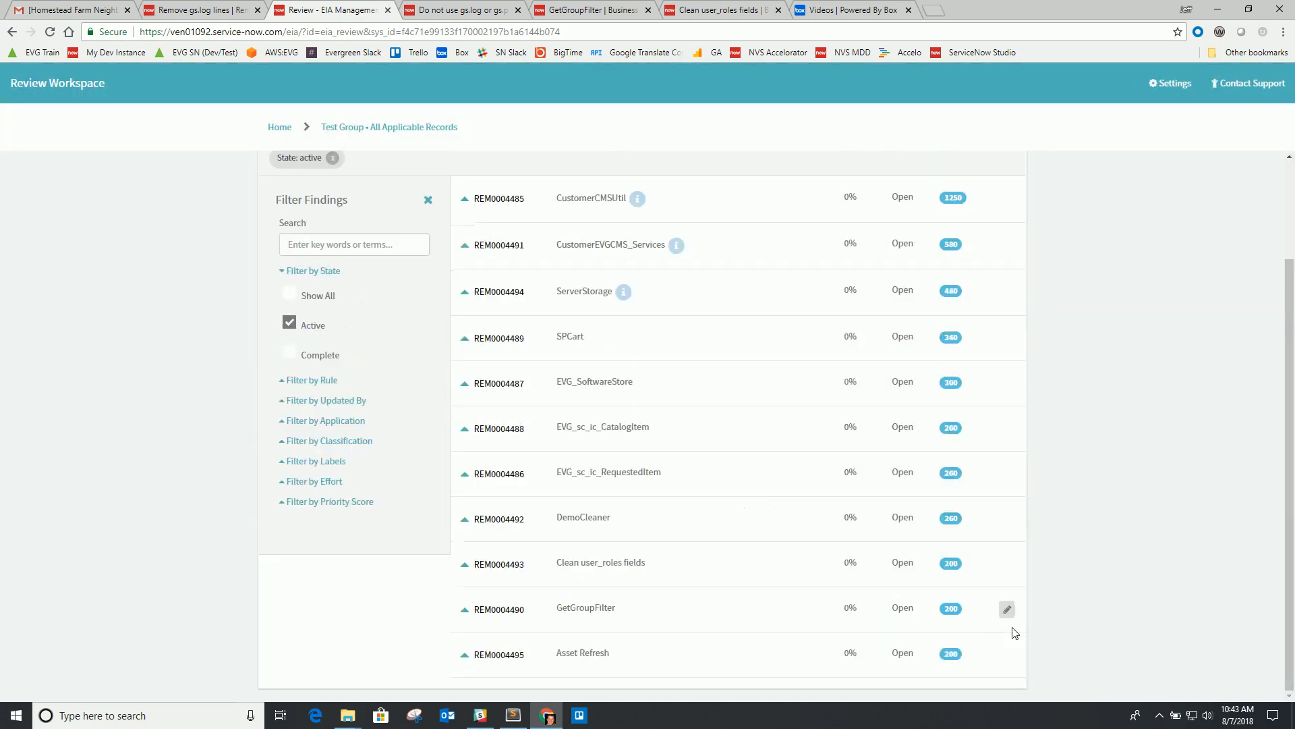
{"action": "left_click", "coordinate": [498, 609]}
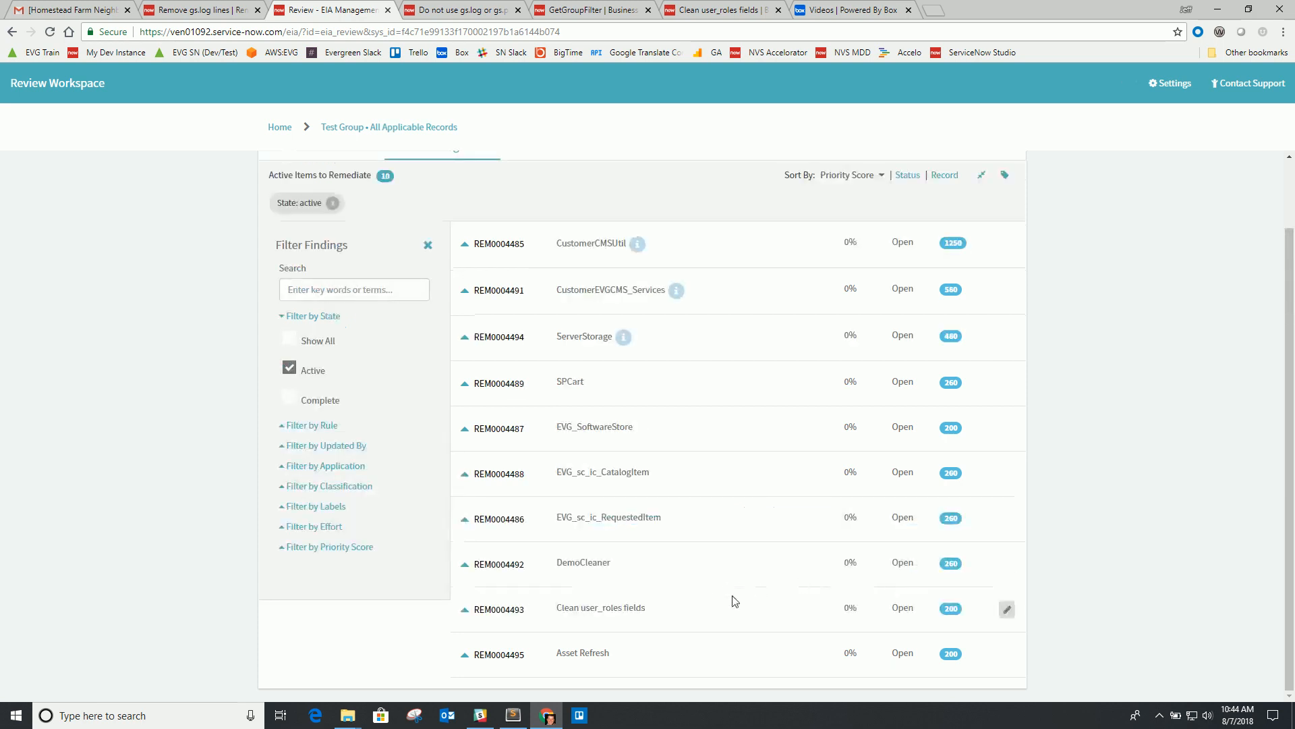
- Filter the findings to the Complete state only and expand the GetGroupFilter item
{"action": "left_click", "coordinate": [290, 398]}
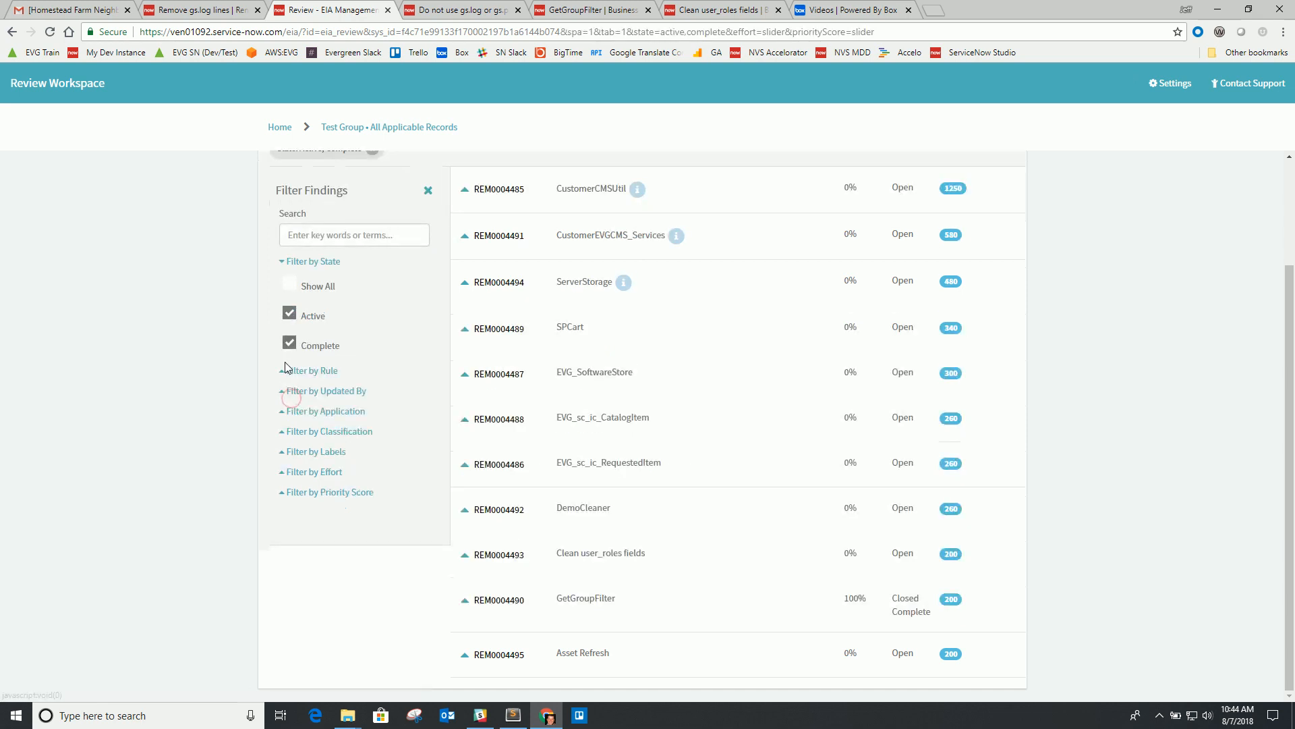
{"action": "left_click", "coordinate": [289, 313]}
{"action": "left_click", "coordinate": [511, 322]}
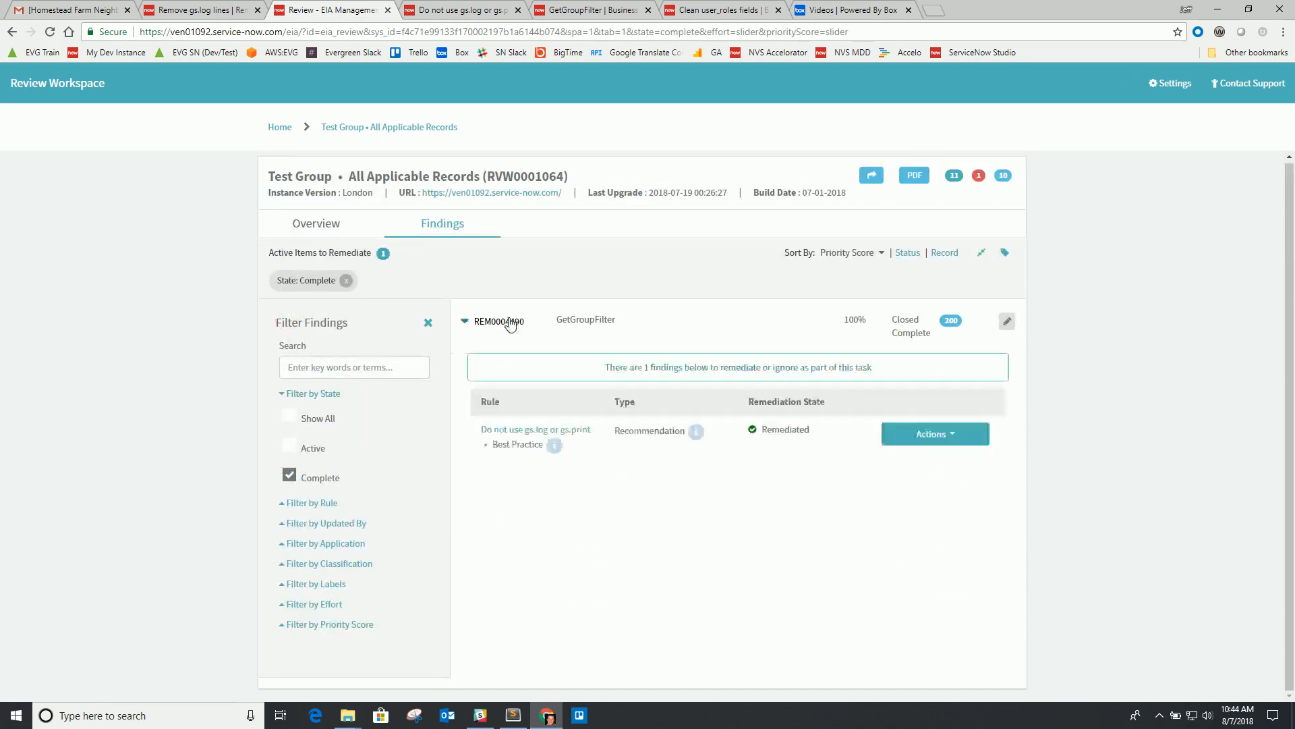
- Examine the GetGroupFilter business rule's script for any remaining gs.log lines
{"action": "left_click", "coordinate": [565, 12]}
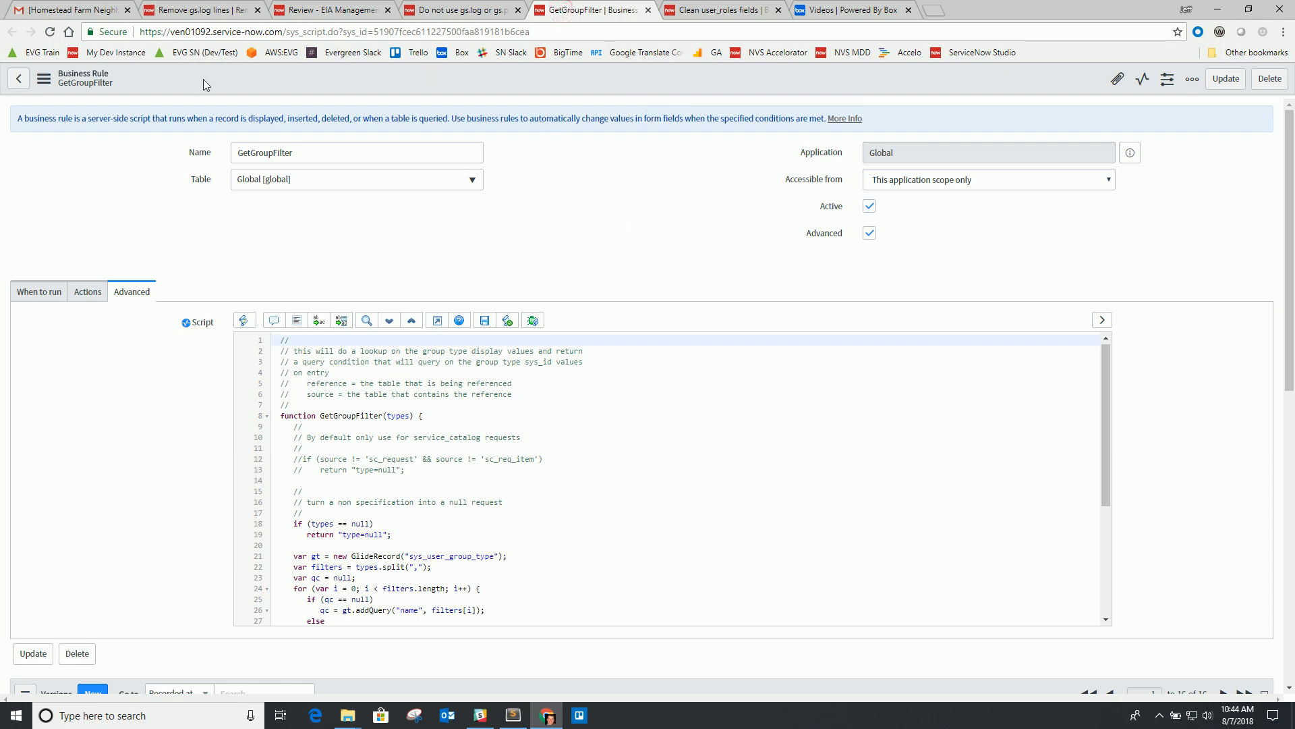
{"action": "scroll", "coordinate": [520, 239], "scroll_direction": "down", "scroll_amount": 2}
{"action": "scroll", "coordinate": [423, 367], "scroll_direction": "down", "scroll_amount": 2}
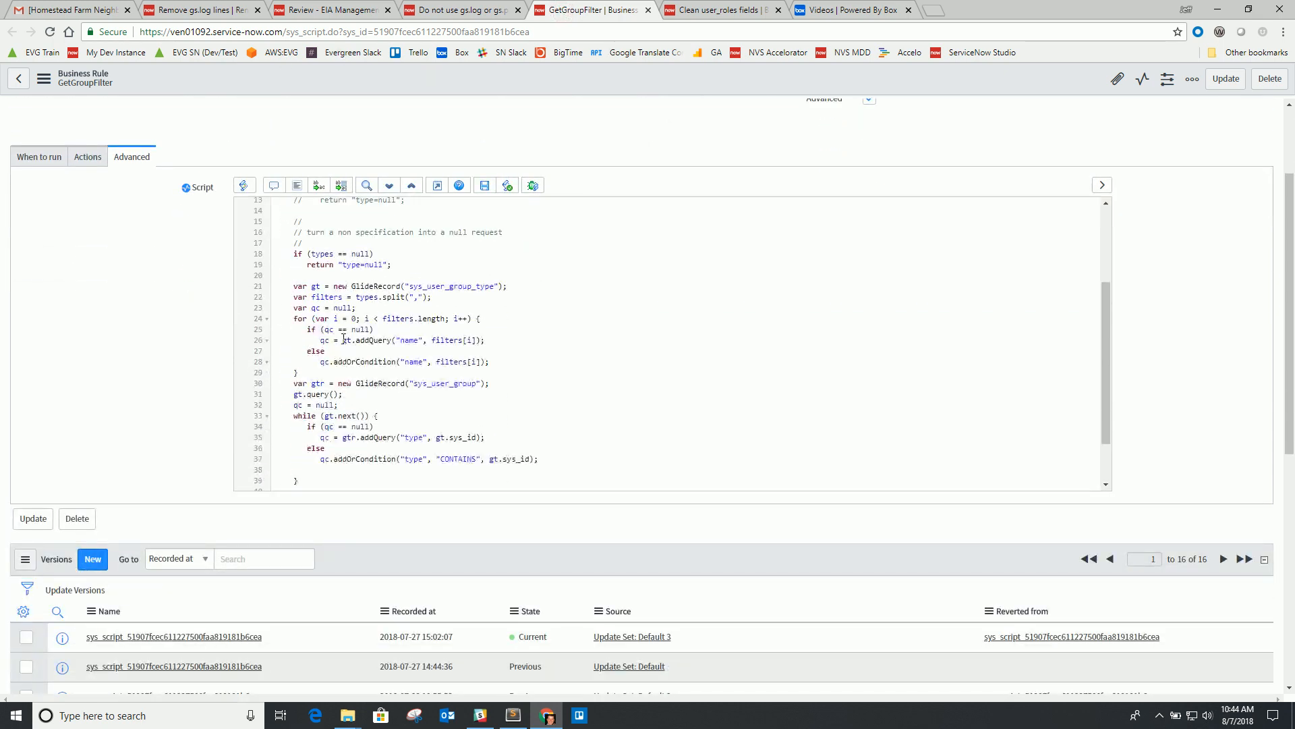
{"action": "scroll", "coordinate": [347, 366], "scroll_direction": "down", "scroll_amount": 2}
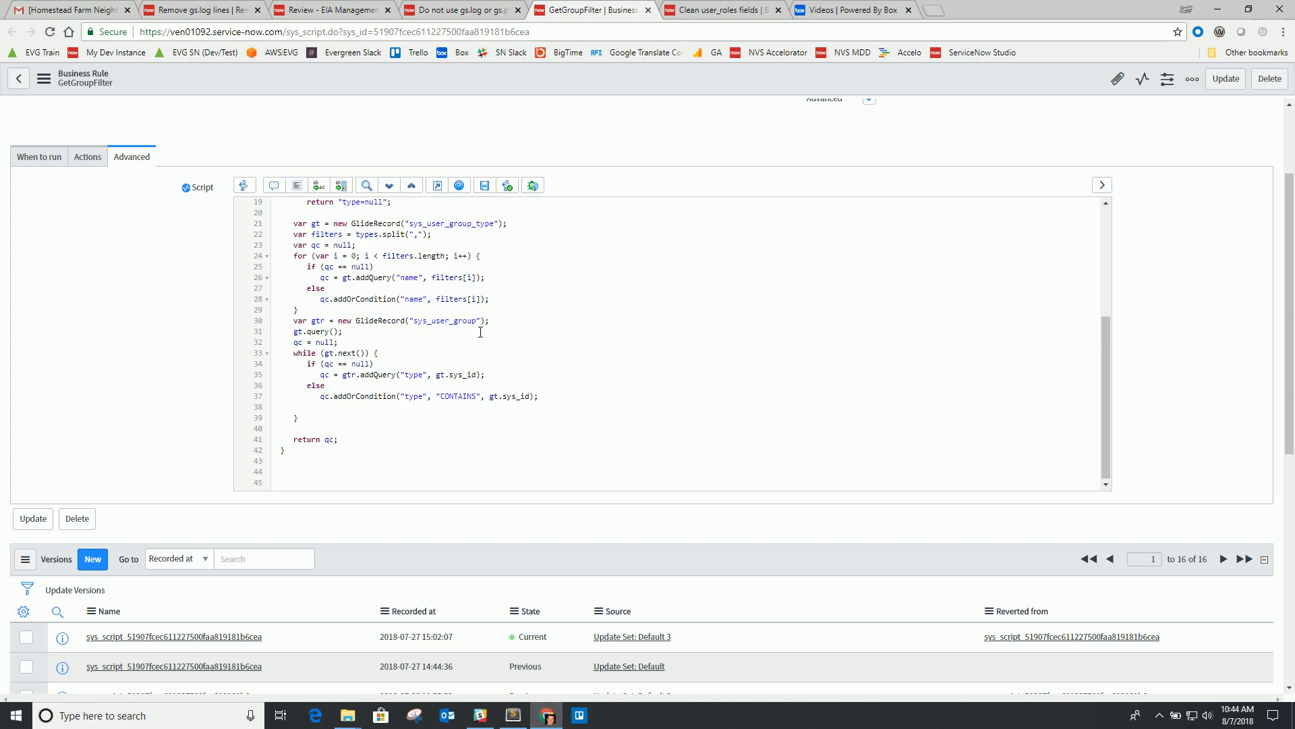
{"action": "scroll", "coordinate": [480, 332], "scroll_direction": "up", "scroll_amount": 3}
- Read through the script of the "Remove gs.log lines" remediation action, from the line matching to the record update
{"action": "left_click", "coordinate": [201, 8]}
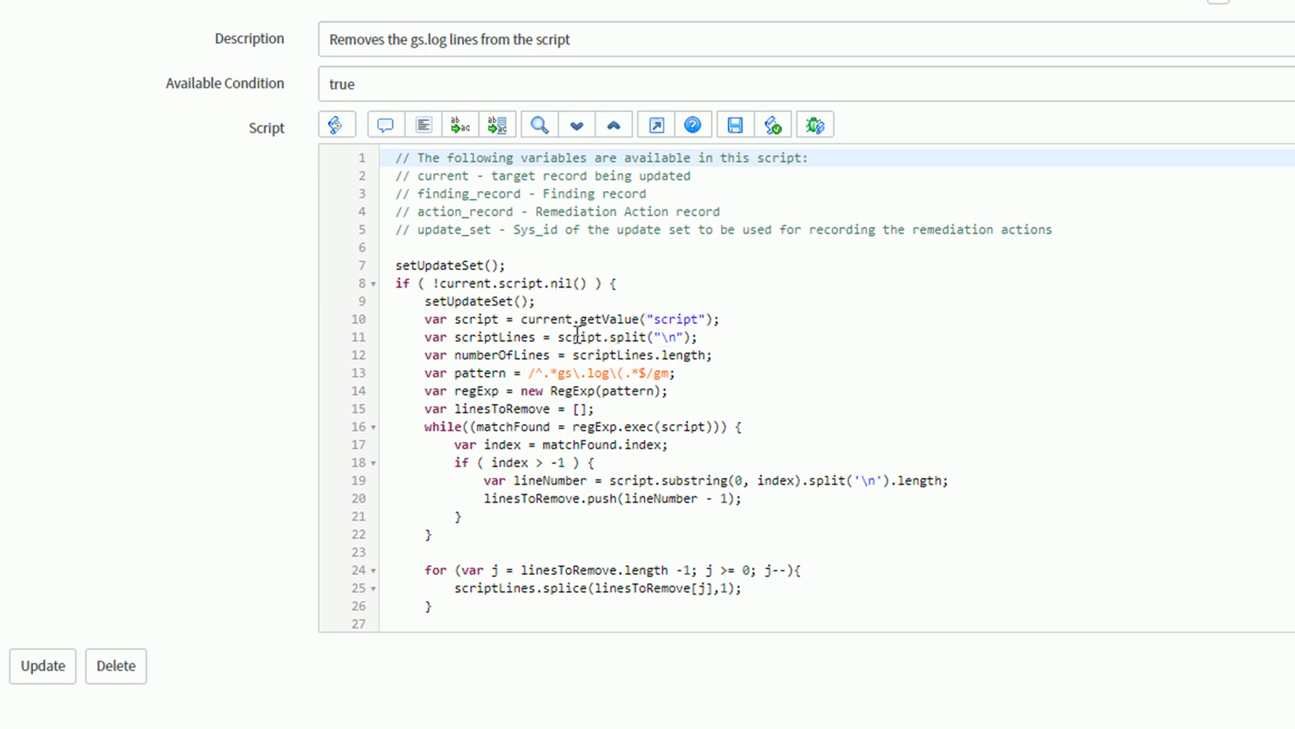
{"action": "scroll", "coordinate": [485, 381], "scroll_direction": "down", "scroll_amount": 2}
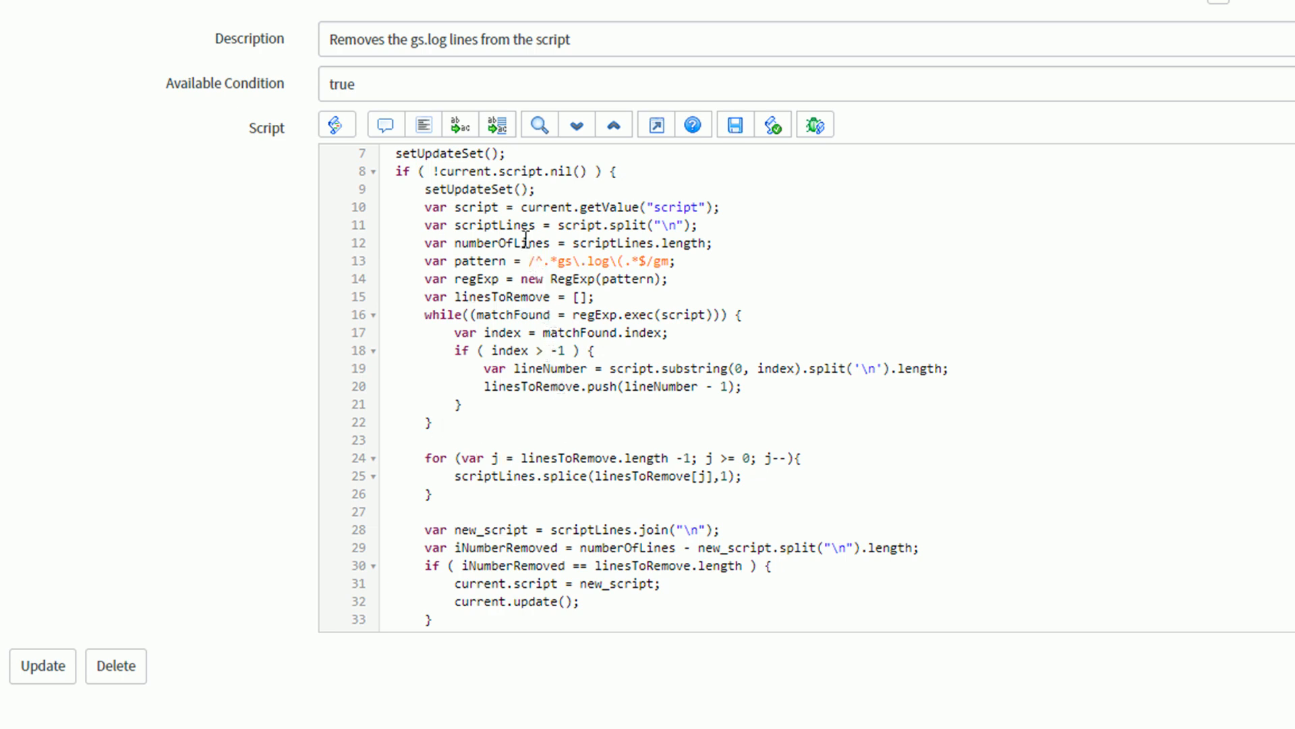
{"action": "scroll", "coordinate": [580, 480], "scroll_direction": "down", "scroll_amount": 2}
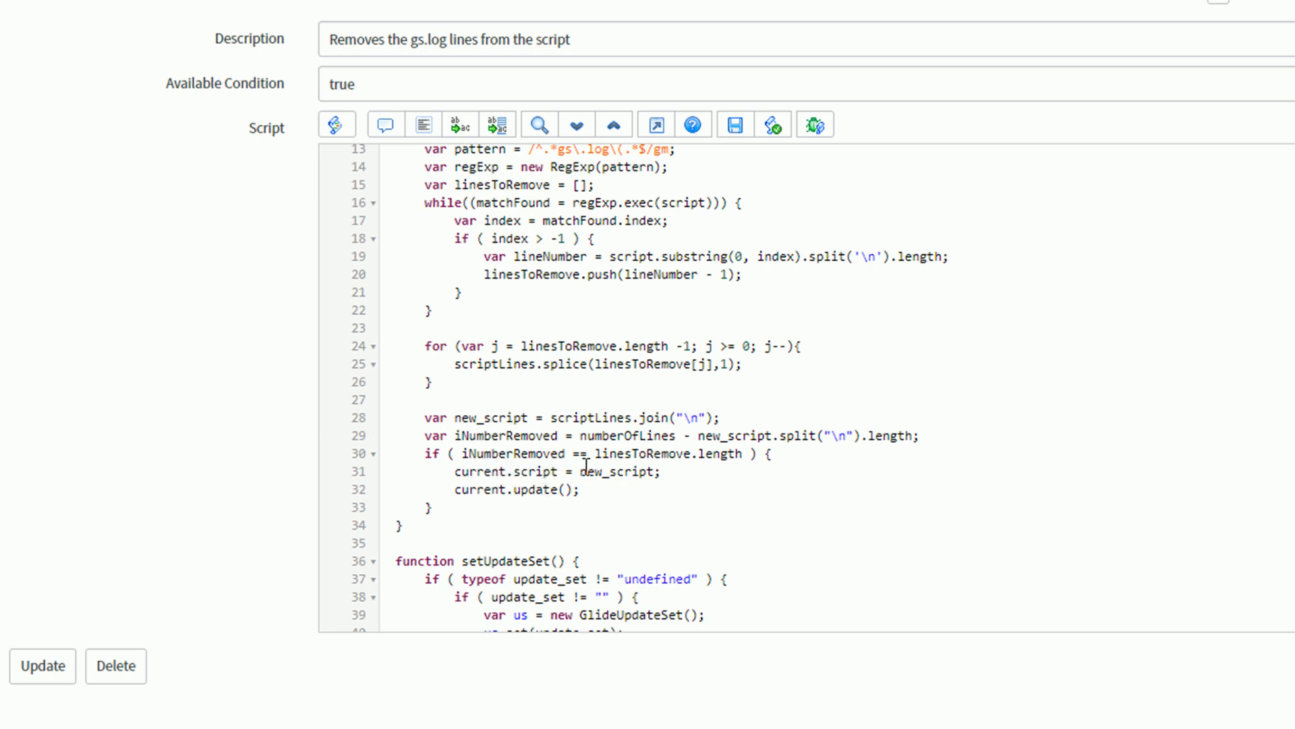
{"action": "scroll", "coordinate": [584, 392], "scroll_direction": "up", "scroll_amount": 3}
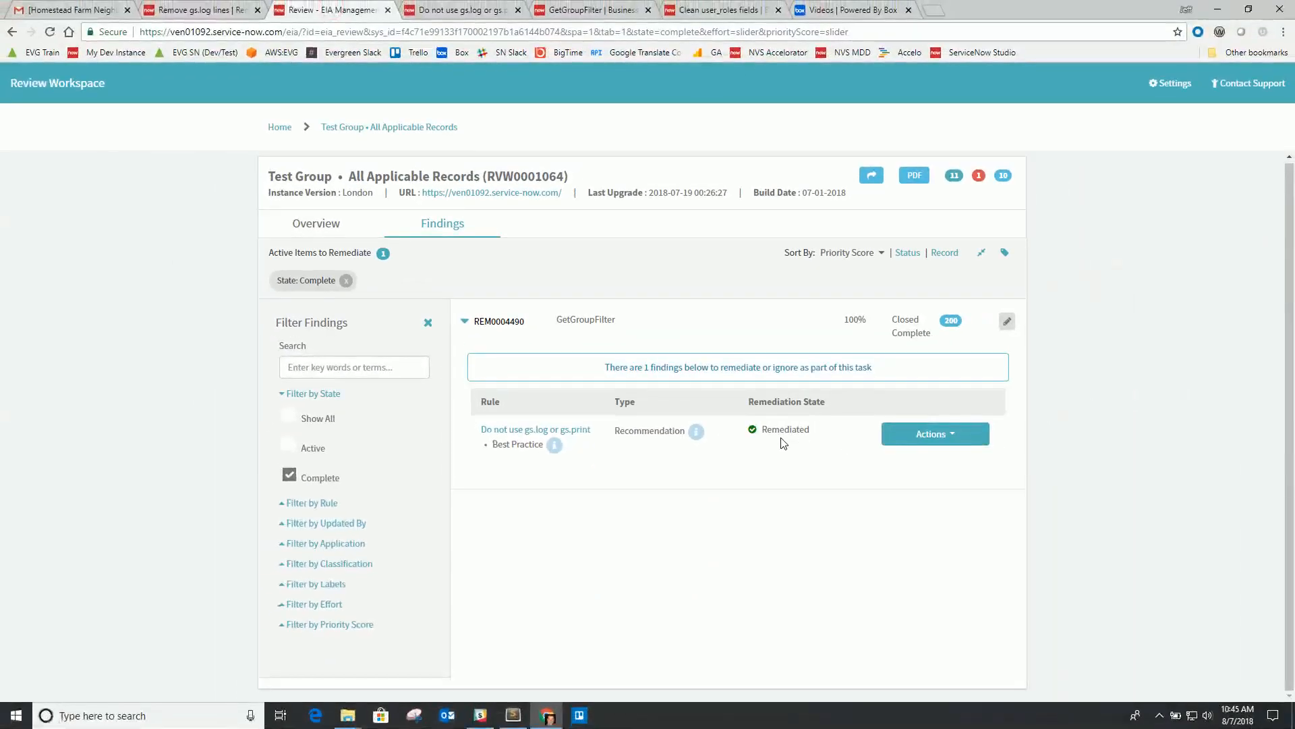
- Check which actions are offered for the completed GetGroupFilter finding in the review, without running any
{"action": "left_click", "coordinate": [919, 437]}
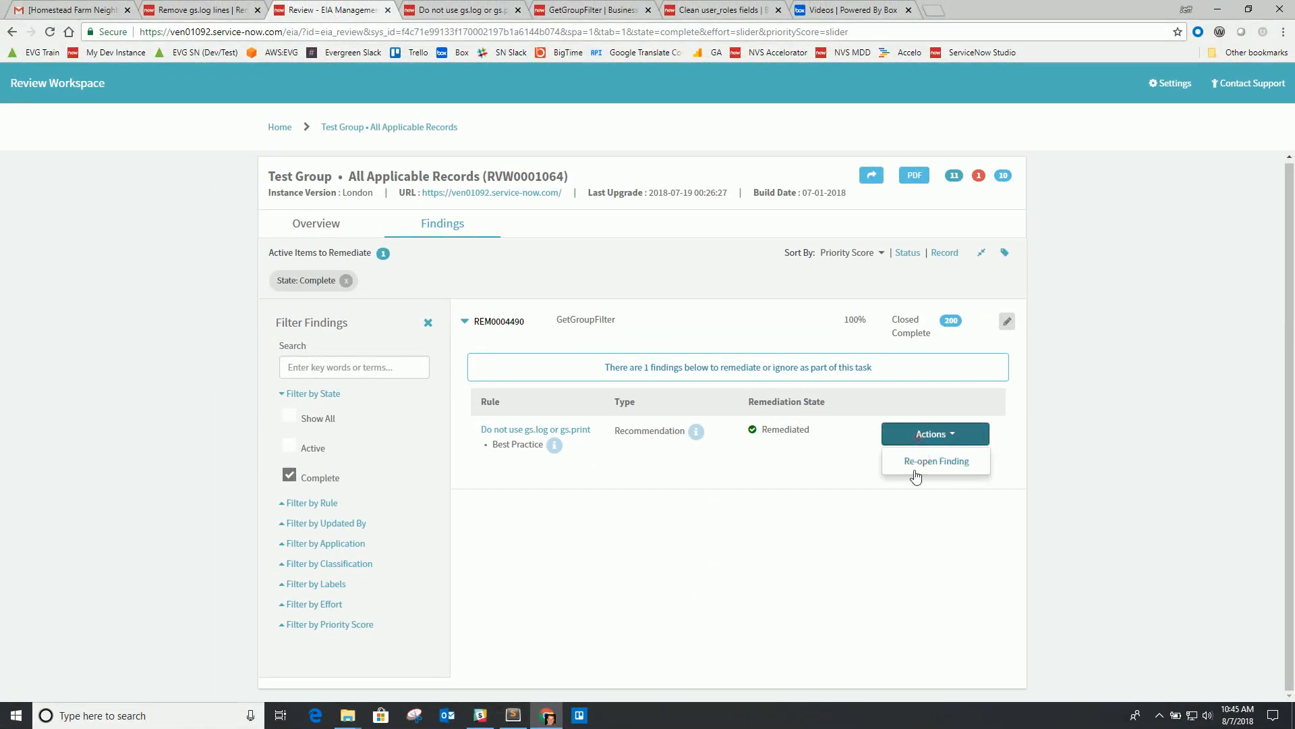
{"action": "left_click", "coordinate": [801, 474]}
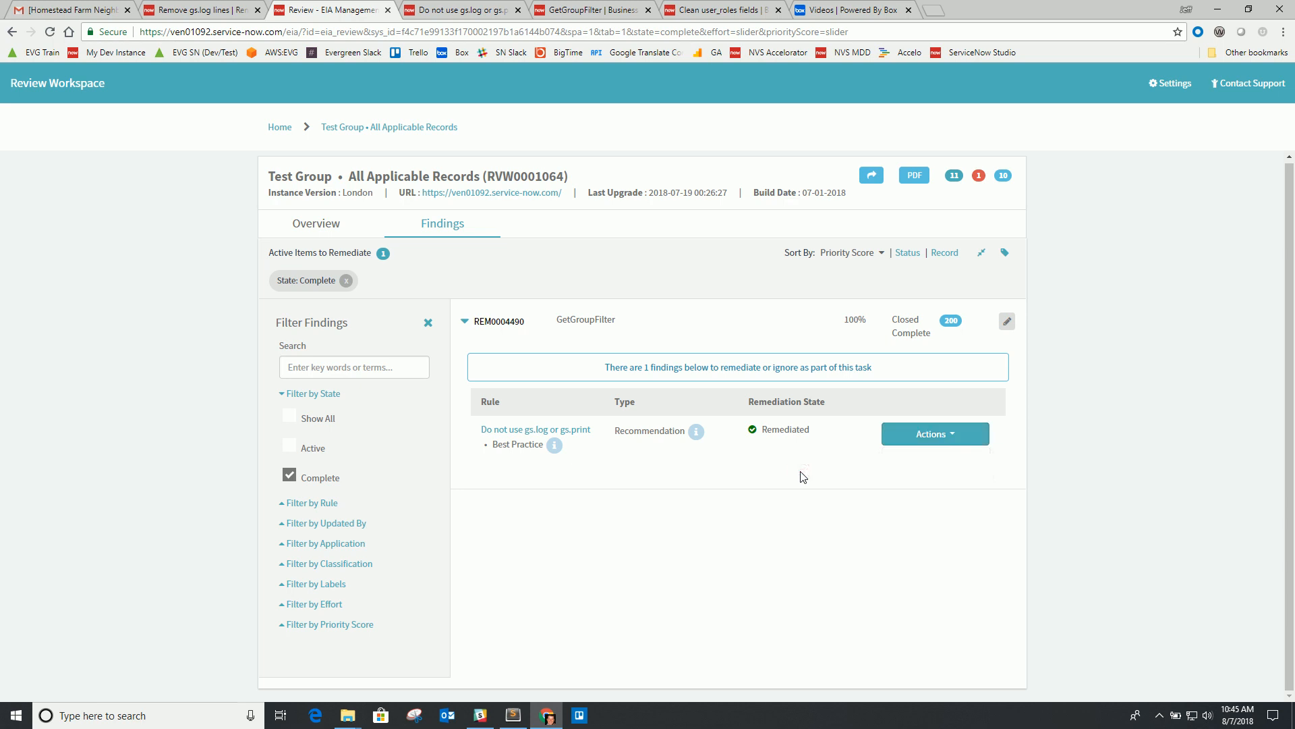